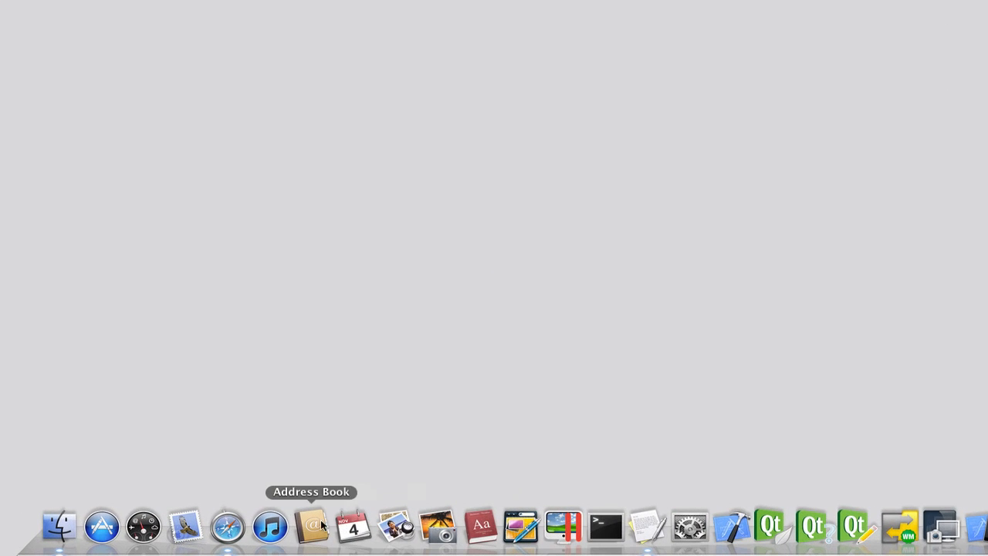
Search the iTunes Store for PocketDB and open the PocketDB iPhone app's detail page
{"action": "left_click", "coordinate": [274, 527]}
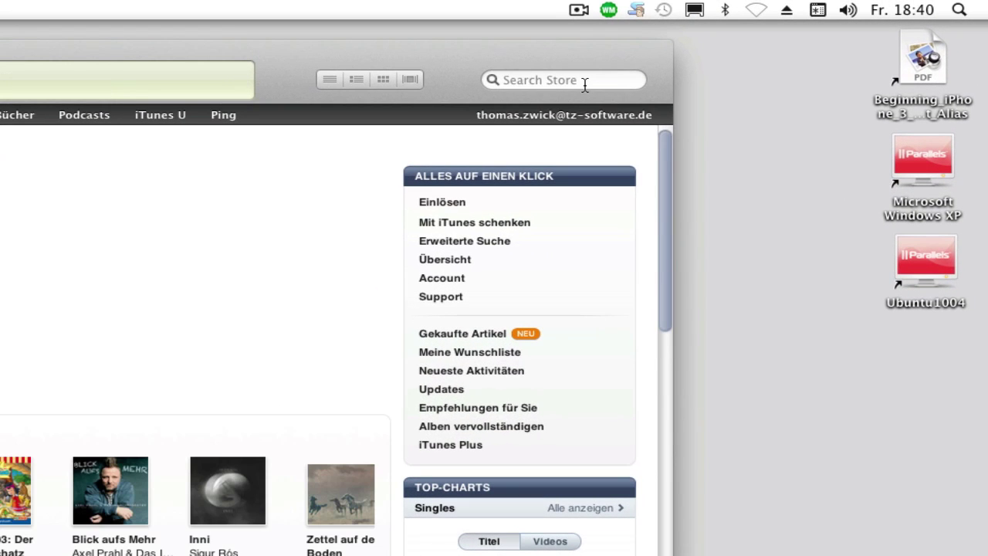
{"action": "left_click", "coordinate": [789, 40]}
{"action": "type", "text": "Pock"}
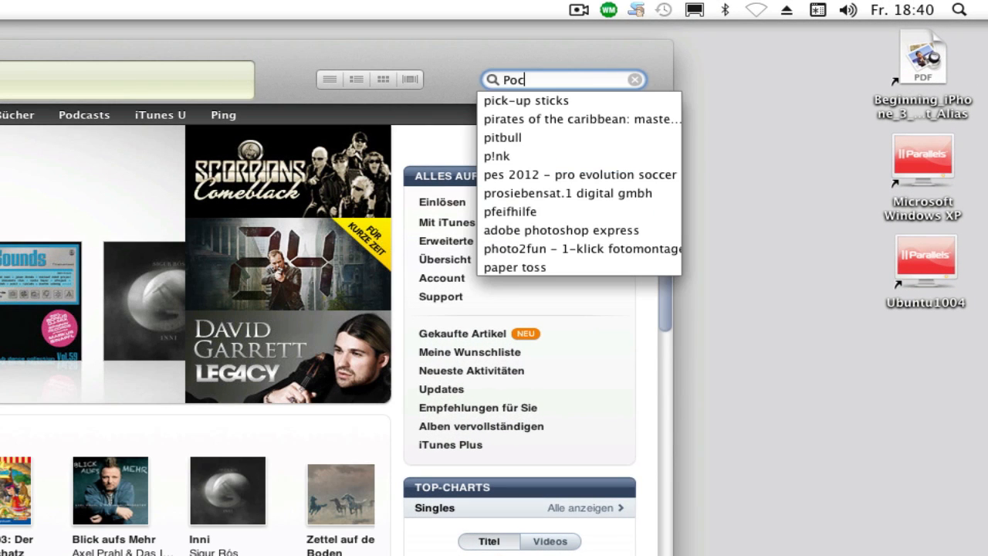
{"action": "type", "text": "etDB"}
{"action": "key", "text": "Return"}
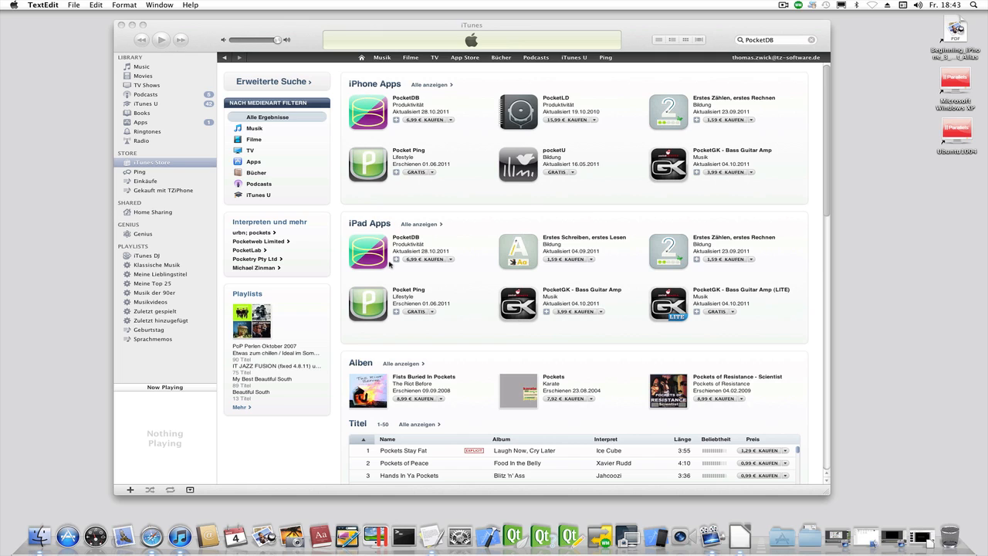
{"action": "left_click", "coordinate": [369, 120]}
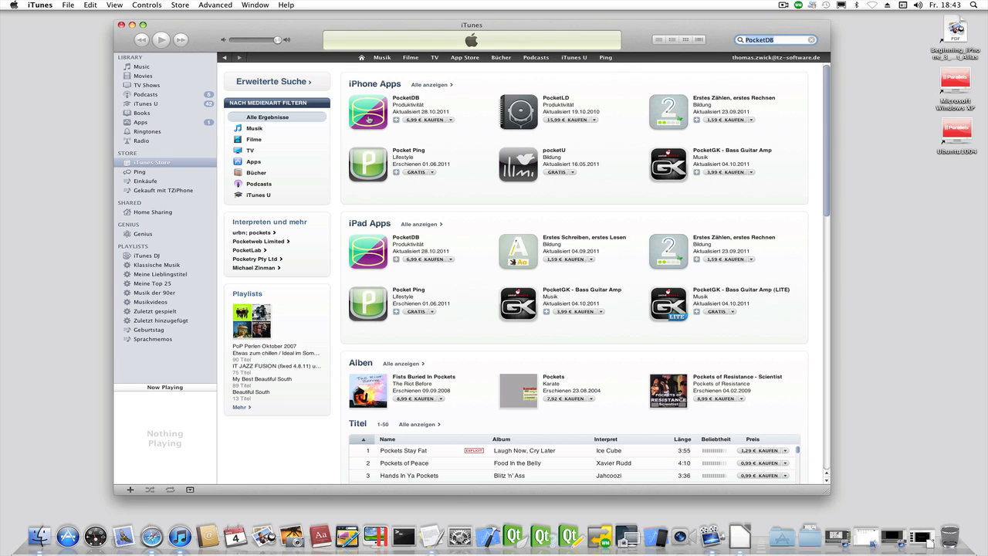
{"action": "left_click", "coordinate": [369, 119]}
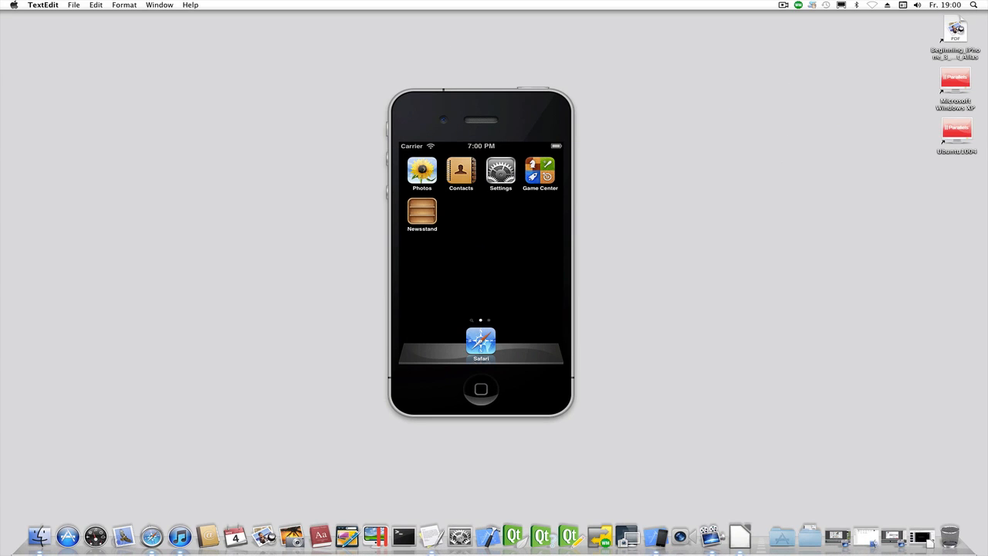
Launch PocketDB on the simulator's second home page, view its welcome screen and dismiss it with OK
{"action": "left_click_drag", "start_coordinate": [548, 276], "coordinate": [419, 260]}
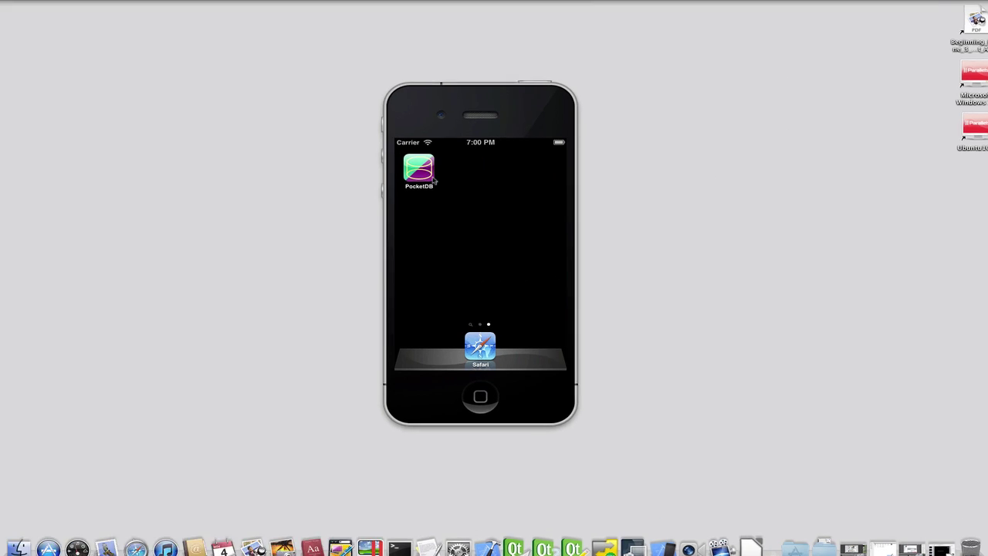
{"action": "left_click", "coordinate": [420, 170]}
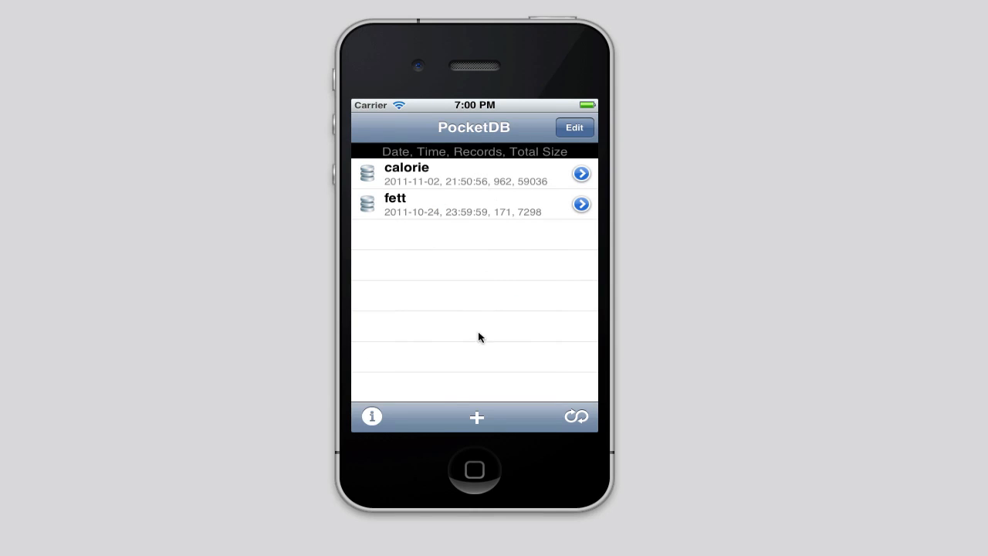
{"action": "left_click", "coordinate": [372, 418]}
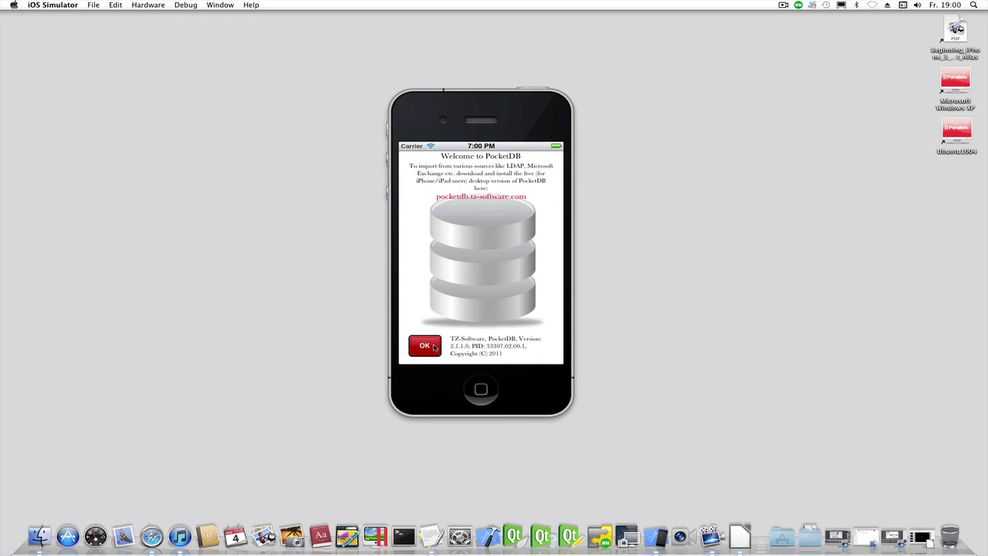
{"action": "left_click", "coordinate": [434, 348]}
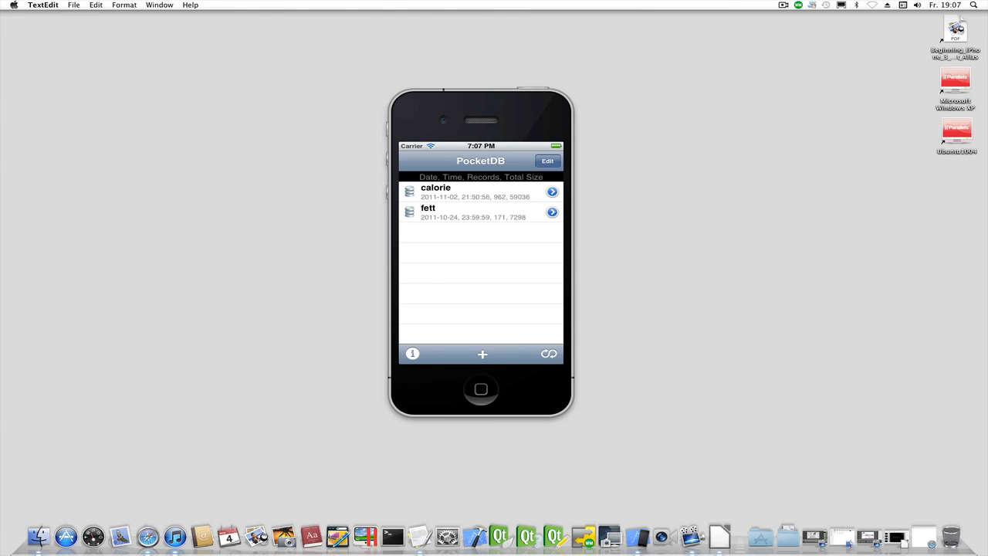
Load pocketdb.tz-software.de in Safari and go to the PocketDB product page
{"action": "left_click", "coordinate": [926, 537]}
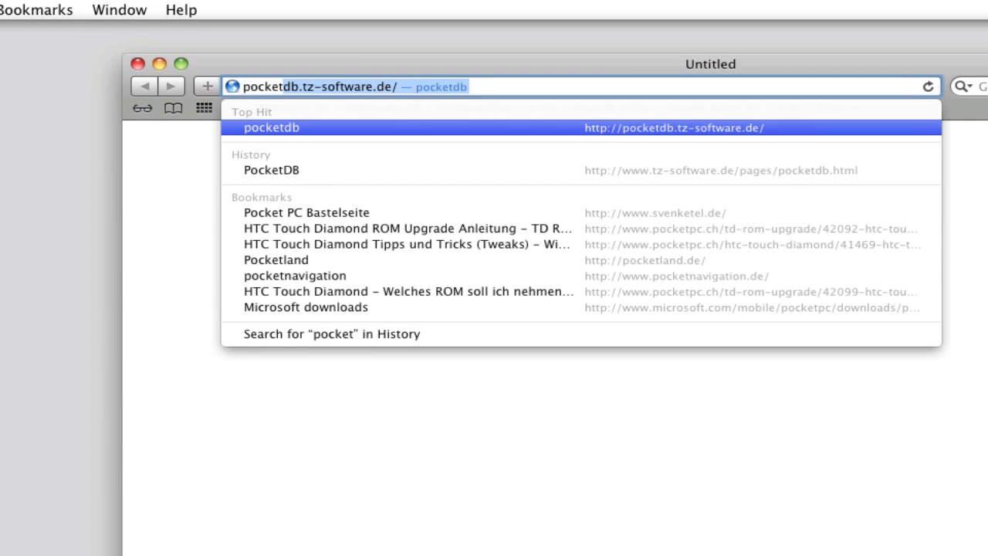
{"action": "key", "text": "Return"}
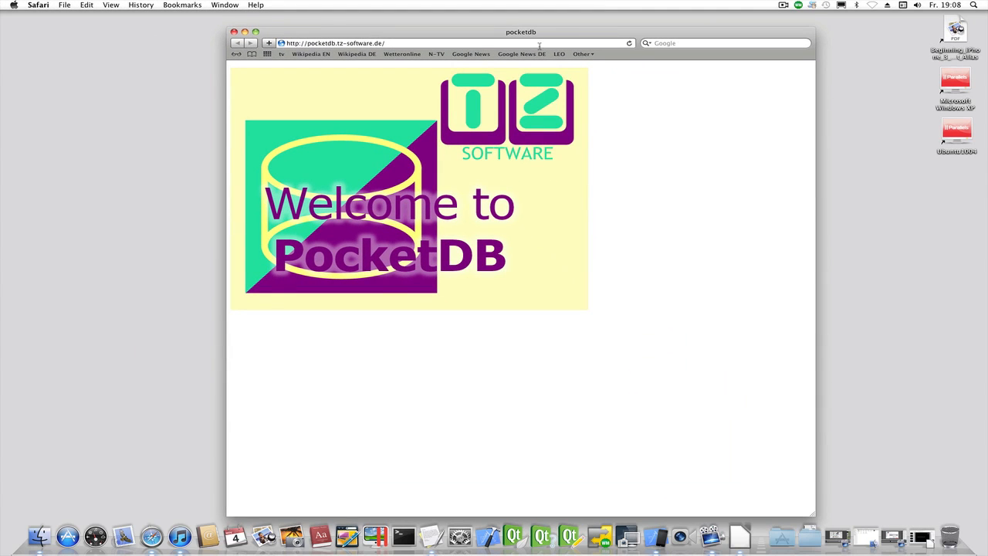
{"action": "left_click", "coordinate": [414, 212]}
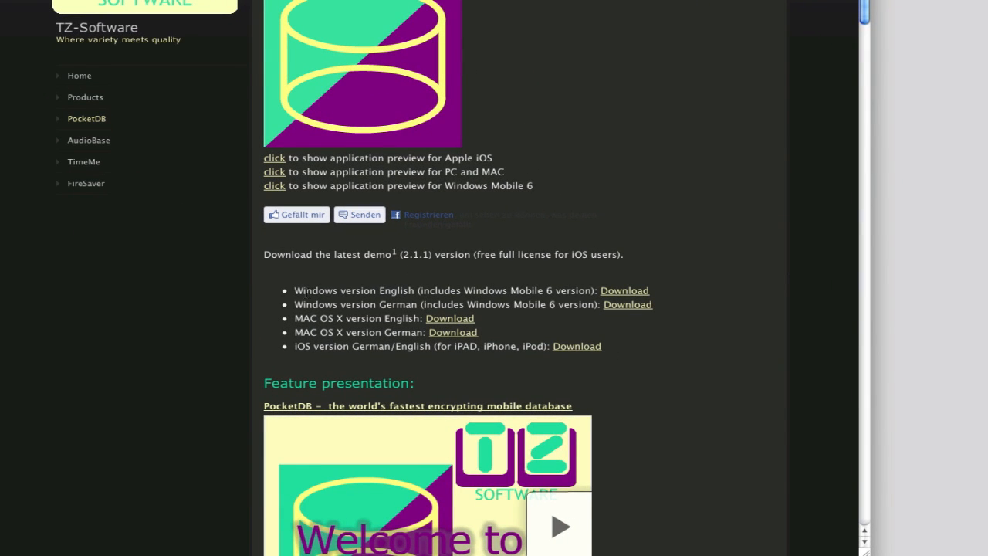
Download the English Windows version and the English Mac OS X version of PocketDB
{"action": "left_click_drag", "start_coordinate": [301, 290], "coordinate": [376, 291]}
{"action": "left_click_drag", "start_coordinate": [321, 318], "coordinate": [369, 319]}
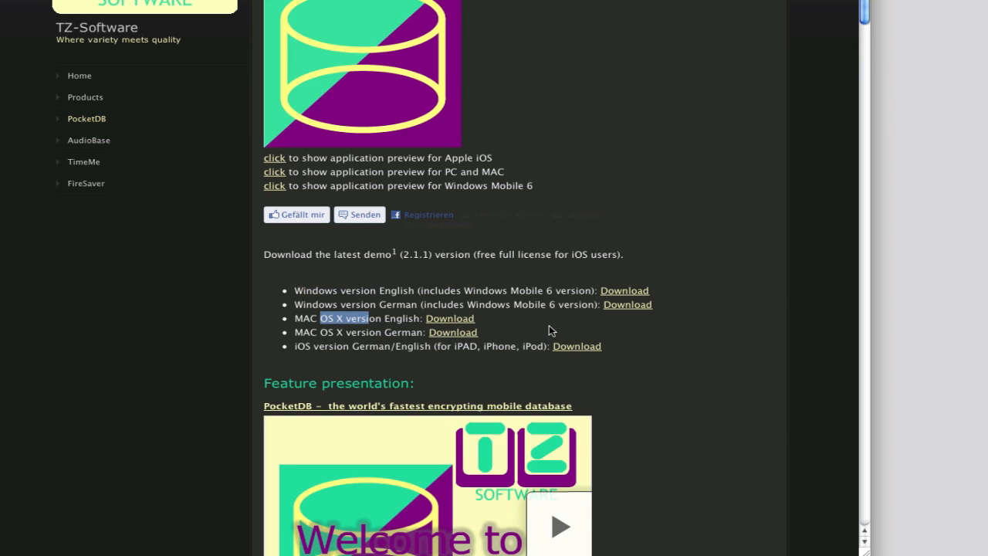
{"action": "left_click", "coordinate": [651, 323]}
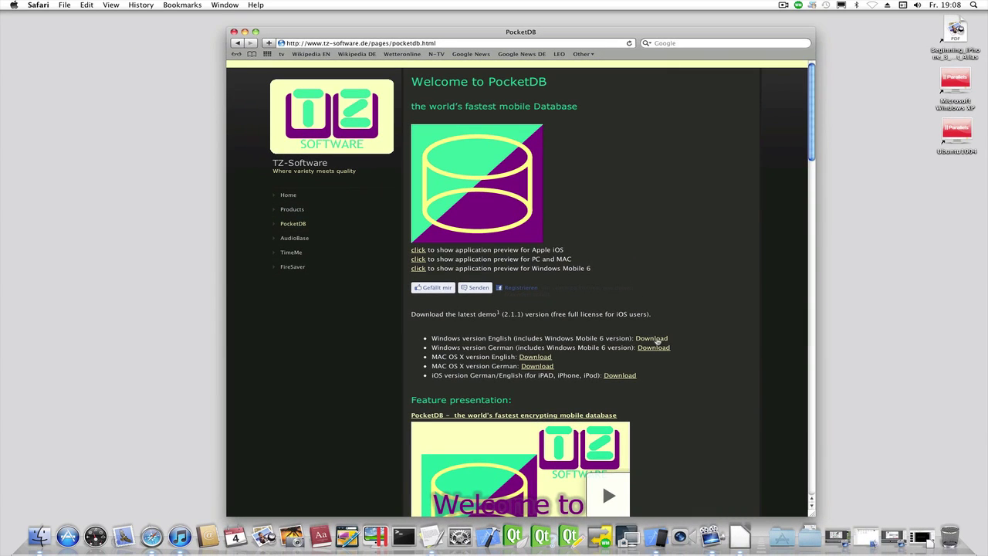
{"action": "left_click", "coordinate": [657, 337]}
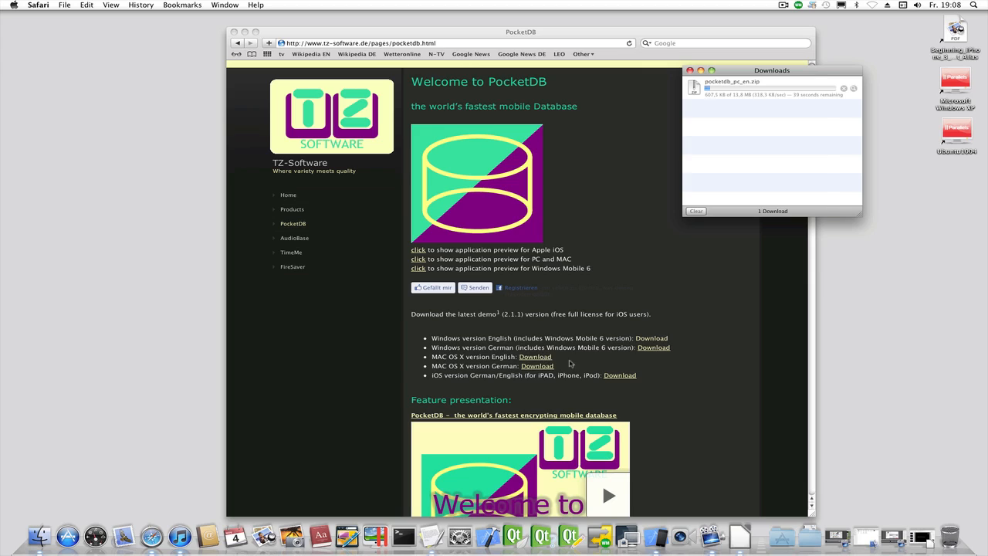
{"action": "left_click", "coordinate": [541, 360]}
{"action": "left_click", "coordinate": [544, 360]}
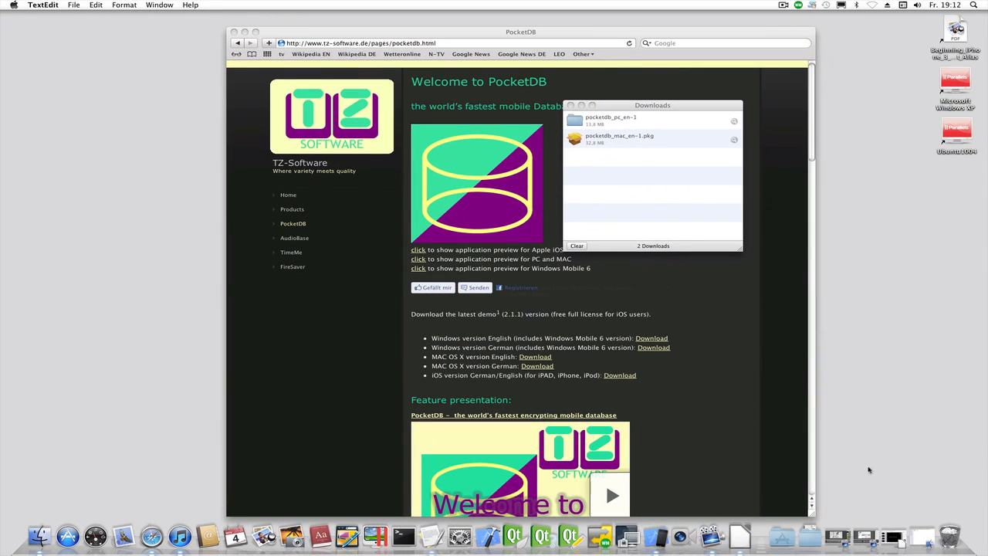
Start pocketdb_mac_en.pkg from the demo folder, then switch to the Windows XP desktop
{"action": "left_click", "coordinate": [919, 535]}
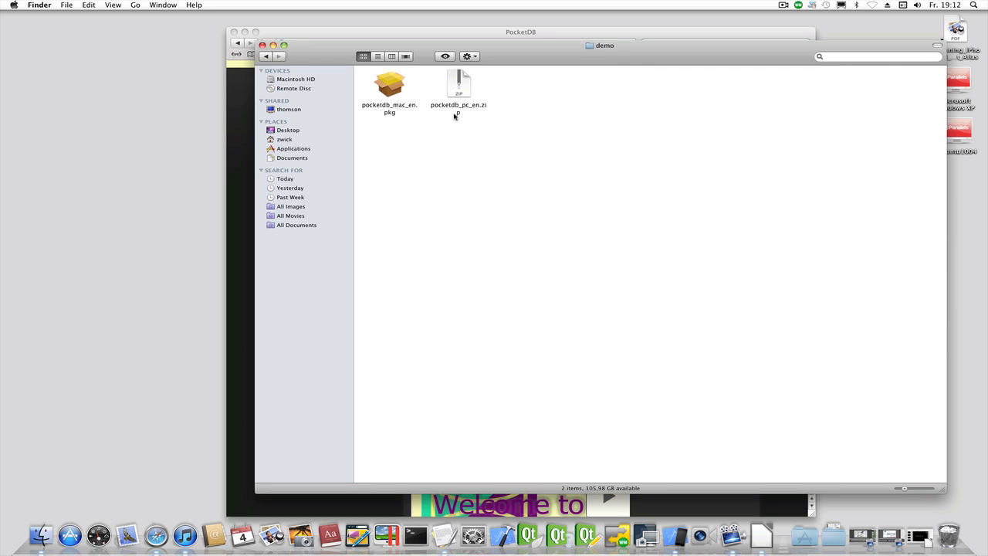
{"action": "left_click", "coordinate": [390, 89]}
{"action": "double_click", "coordinate": [390, 89]}
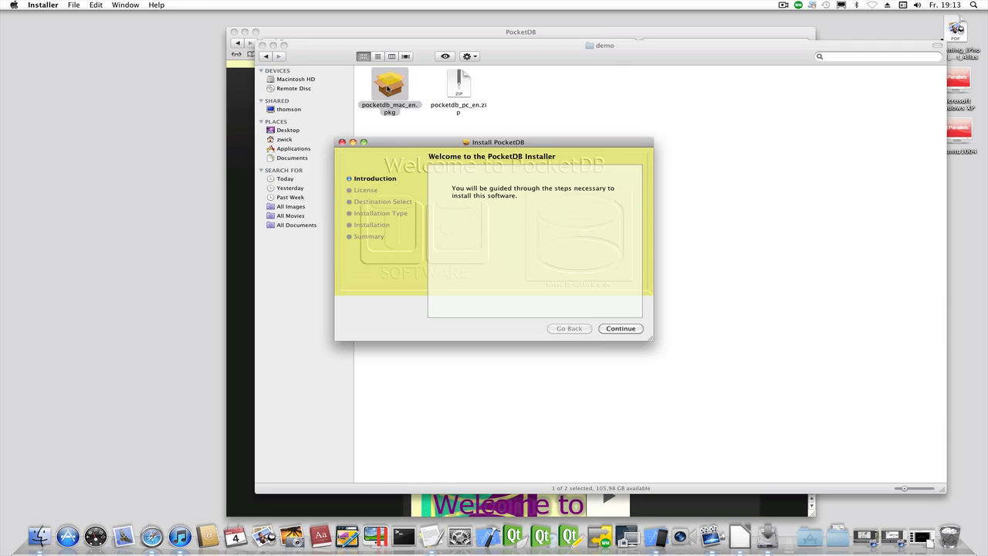
{"action": "key", "text": "ctrl+Right"}
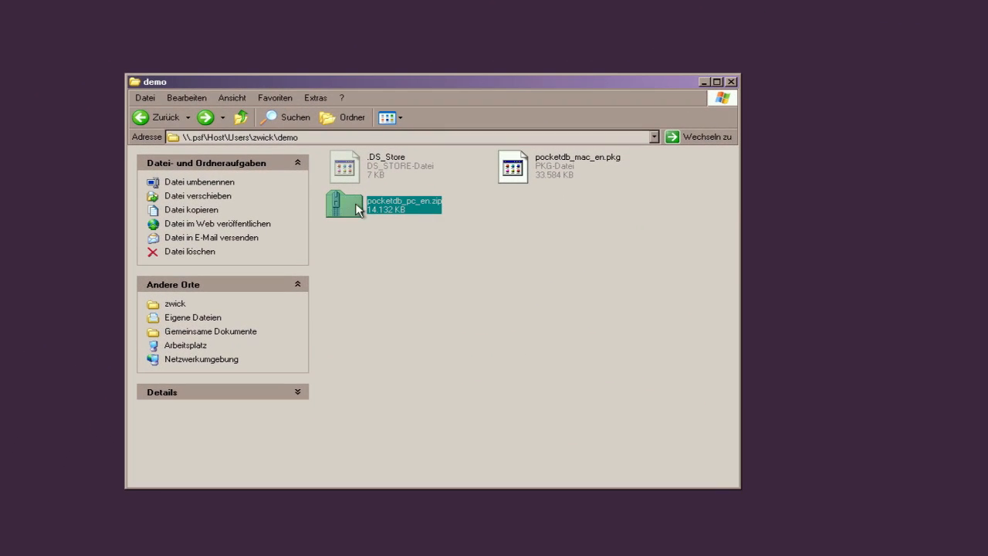
Open pocketdb_pc_en.zip, accept the security prompt with Ja, and select setup.exe
{"action": "double_click", "coordinate": [357, 207]}
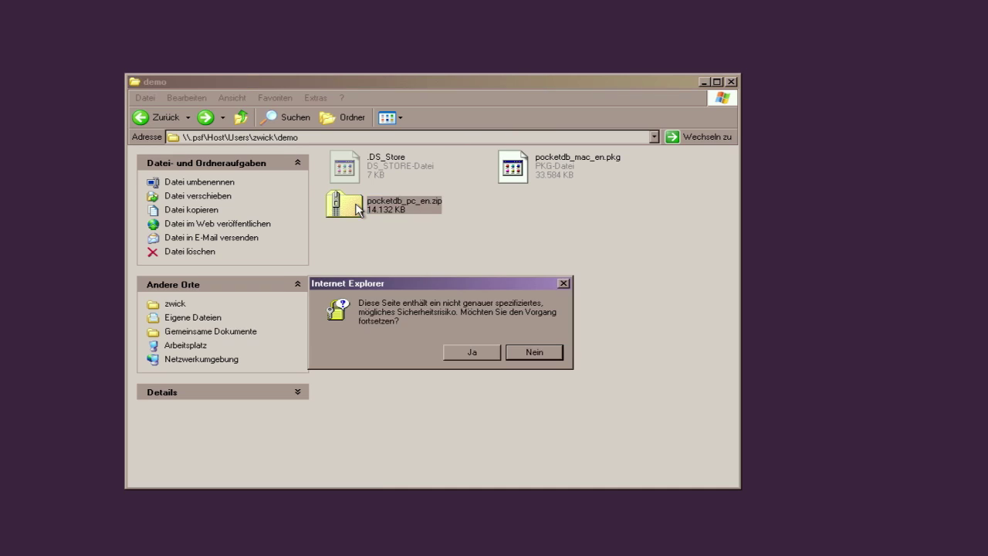
{"action": "left_click", "coordinate": [475, 352]}
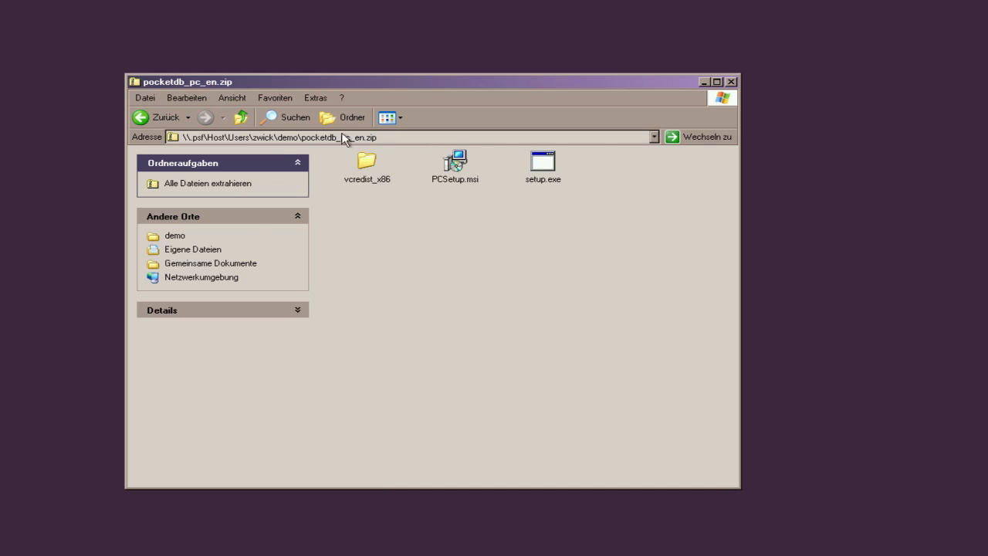
{"action": "left_click", "coordinate": [543, 169]}
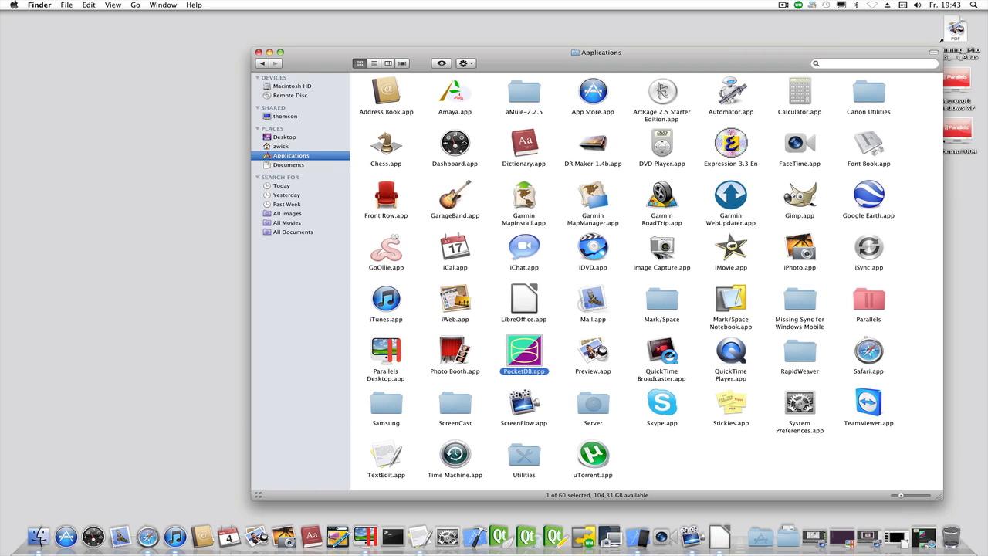
Launch PocketDB.app from Applications and dismiss the evaluation-expired alert with OK
{"action": "double_click", "coordinate": [524, 352]}
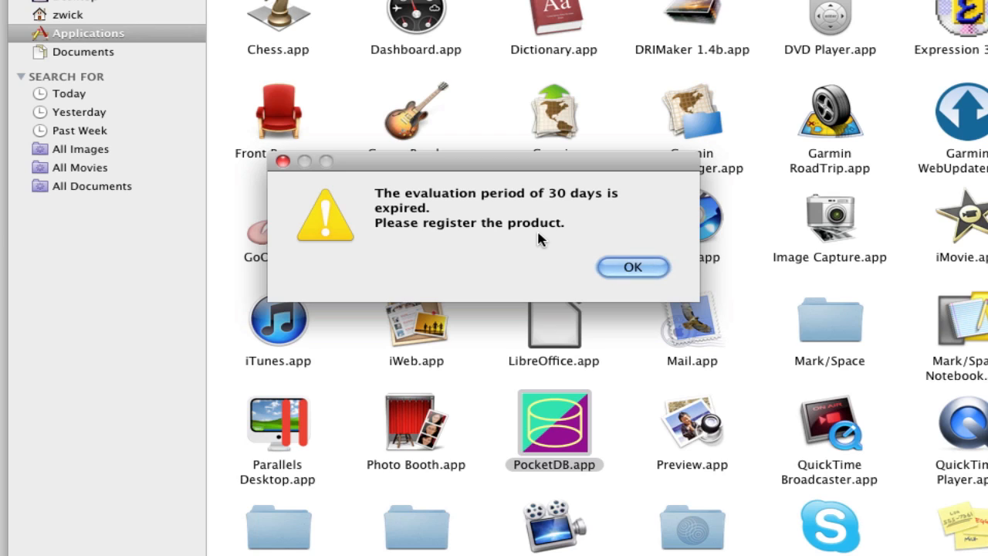
{"action": "left_click", "coordinate": [637, 268]}
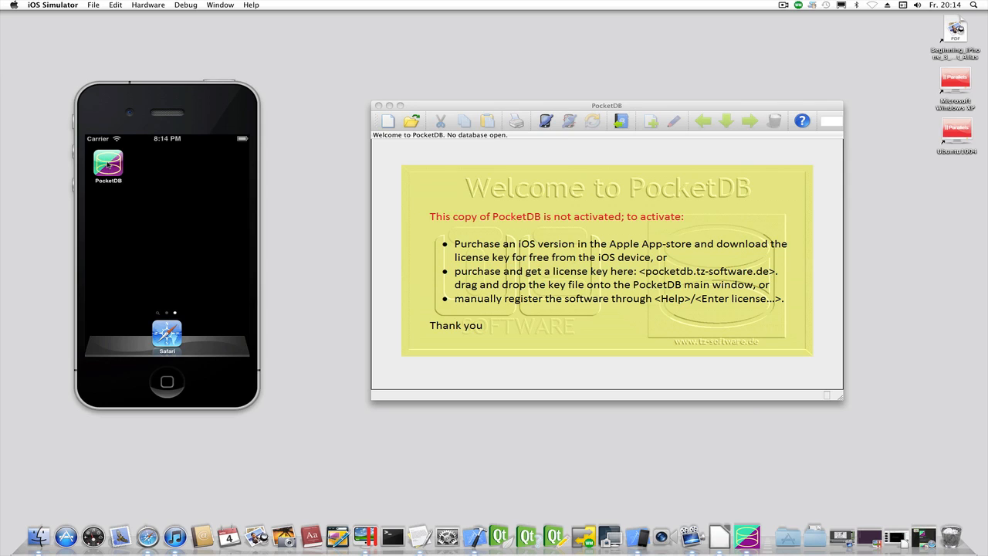
Arrange the simulator beside the Mac app, launch PocketDB on the phone and go to its synchronization server screen
{"action": "left_click_drag", "start_coordinate": [207, 114], "coordinate": [247, 119]}
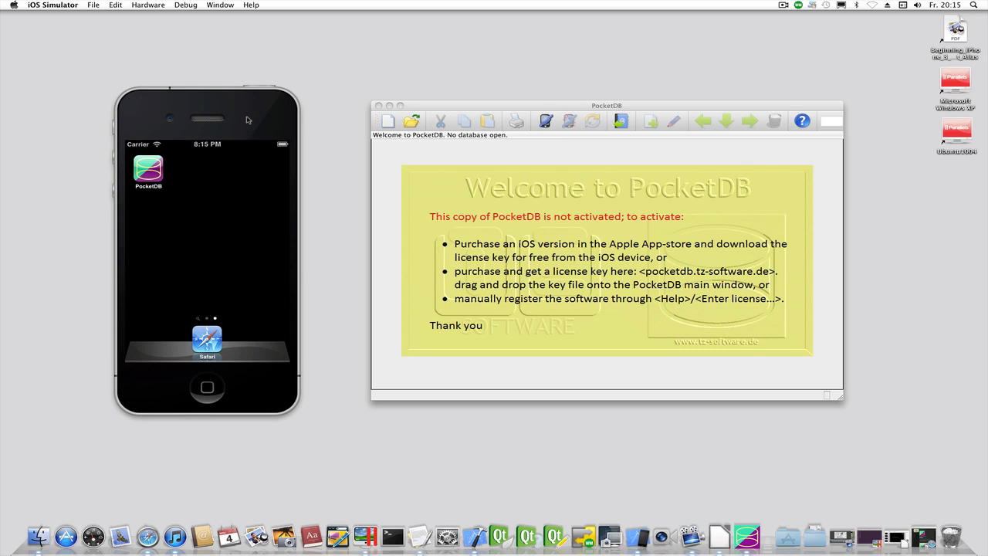
{"action": "left_click", "coordinate": [476, 105]}
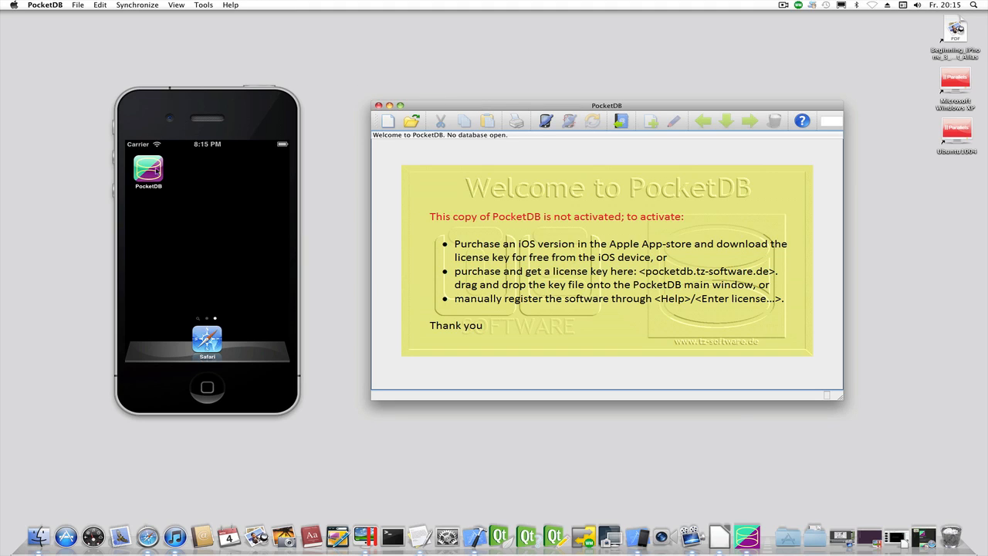
{"action": "left_click", "coordinate": [148, 170]}
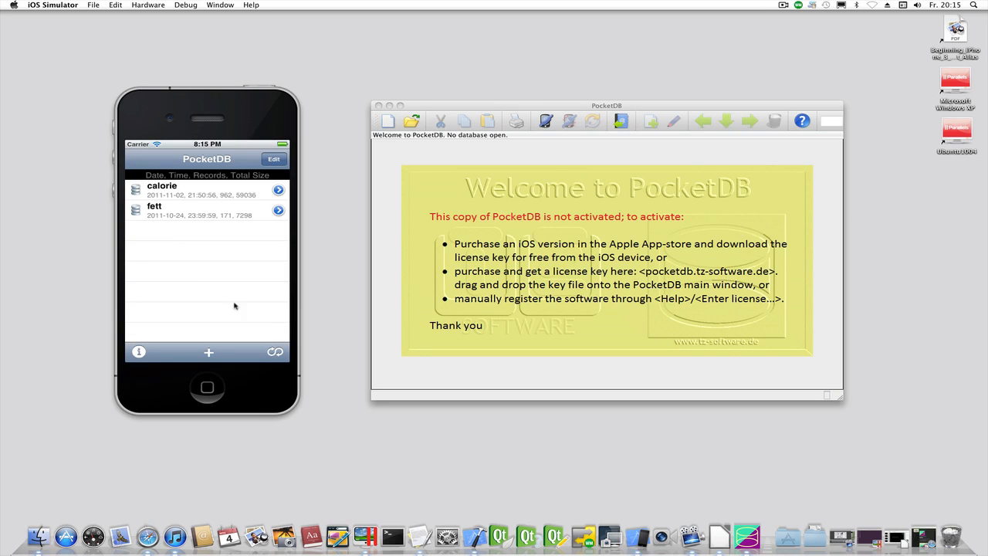
{"action": "left_click", "coordinate": [275, 353]}
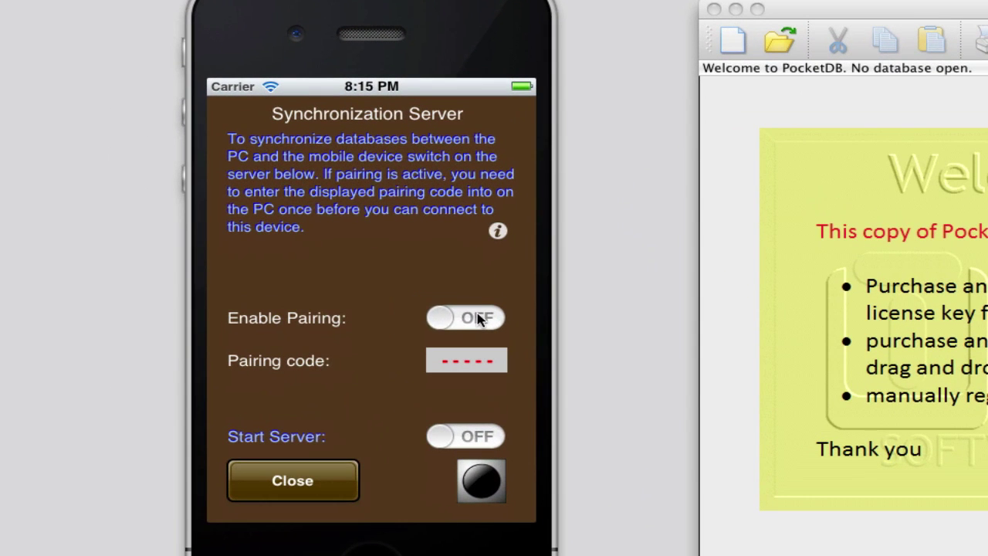
{"action": "left_click", "coordinate": [261, 260]}
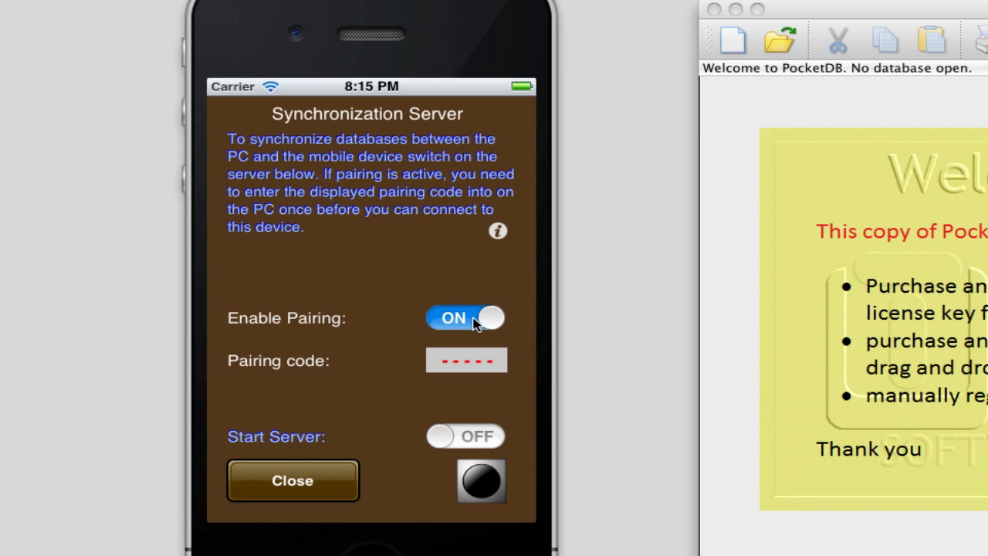
{"action": "left_click", "coordinate": [466, 436]}
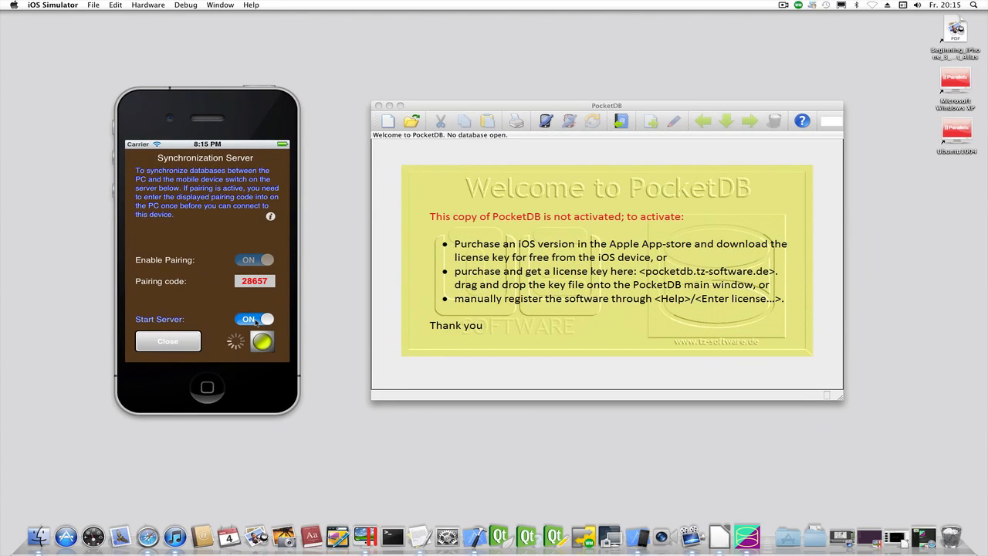
{"action": "left_click", "coordinate": [548, 154]}
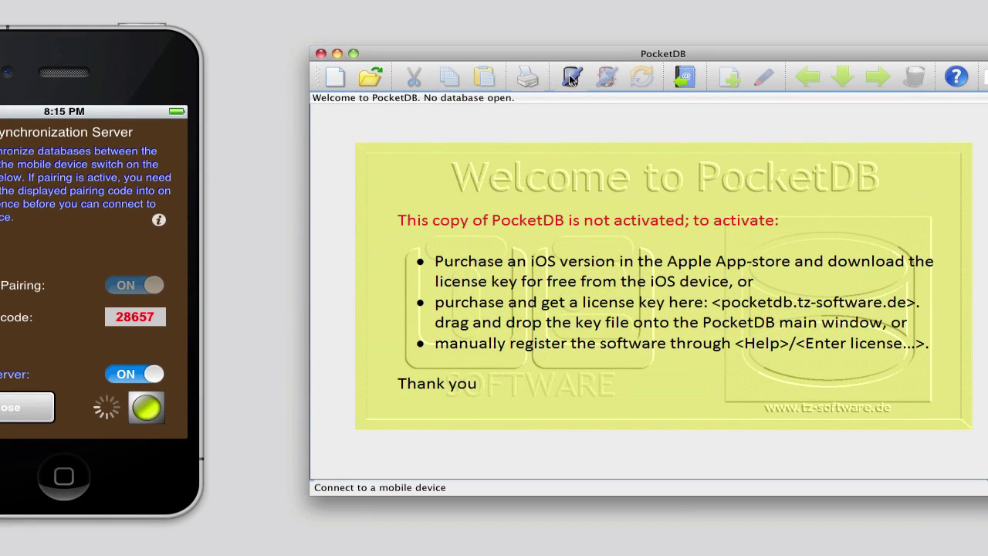
{"action": "left_click", "coordinate": [572, 77]}
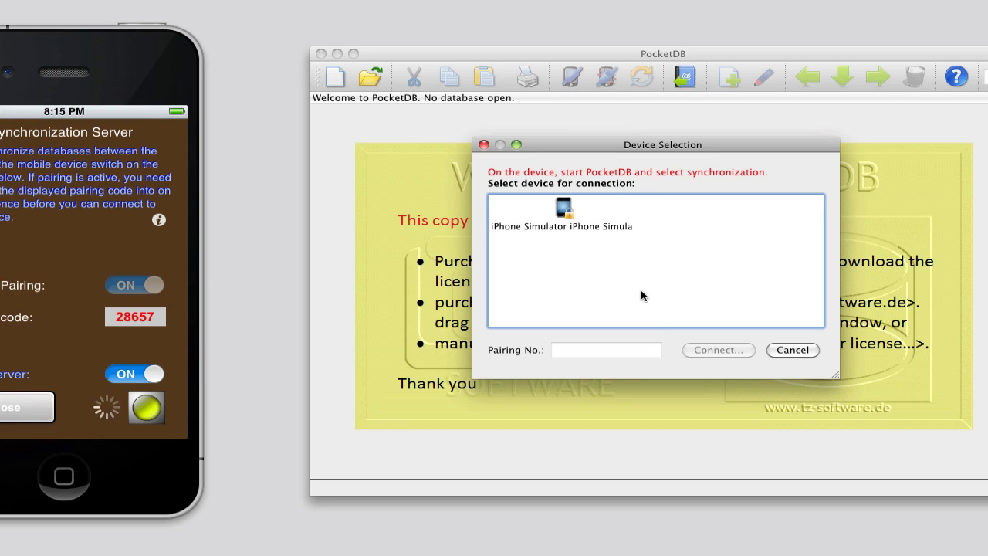
{"action": "left_click", "coordinate": [562, 213]}
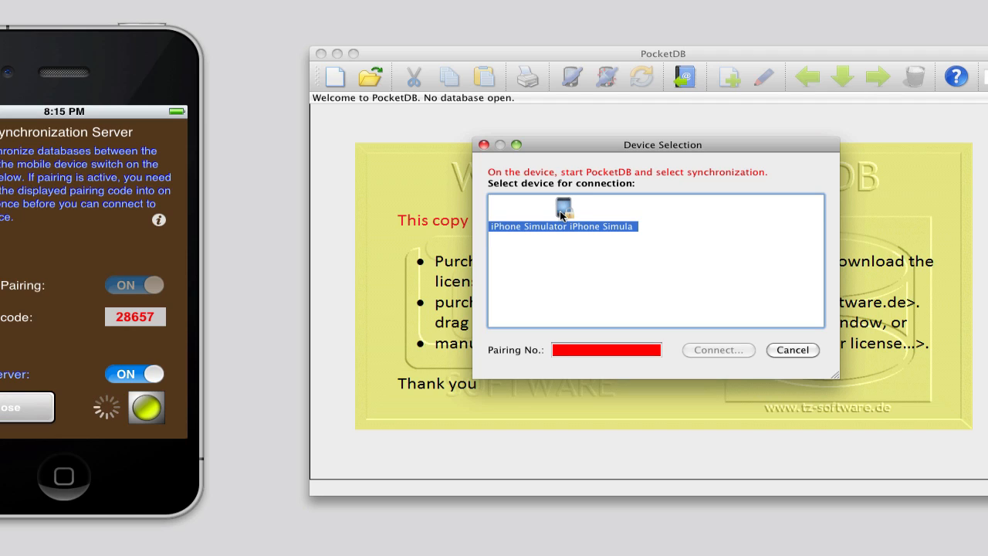
{"action": "left_click", "coordinate": [587, 349]}
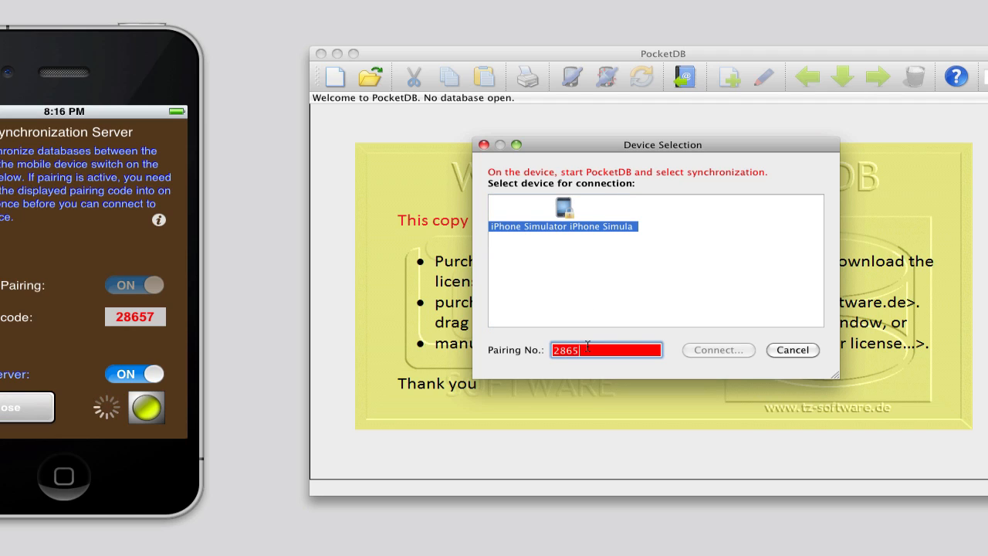
{"action": "type", "text": "7"}
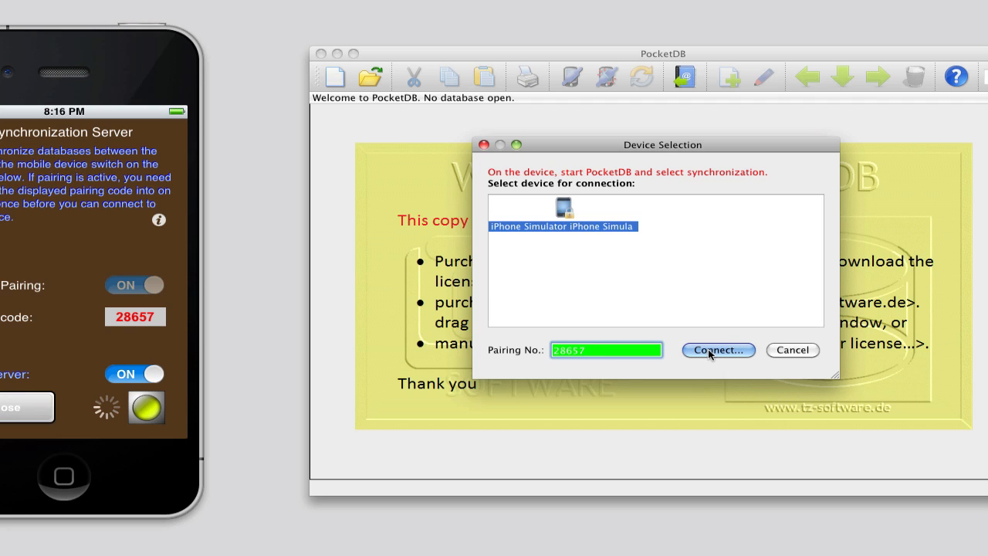
{"action": "left_click", "coordinate": [708, 349]}
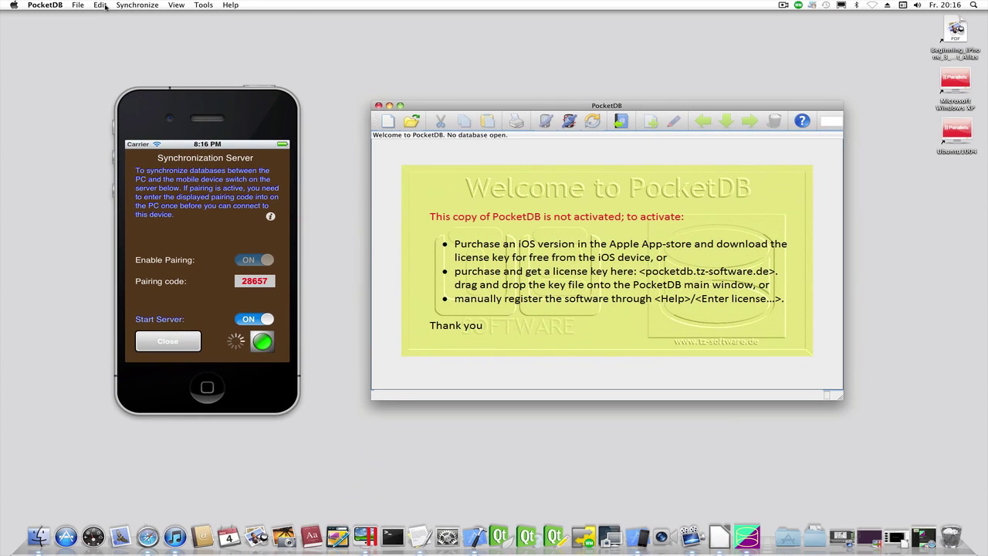
Bring up Help > Enter license and fill in first name, last name and street address
{"action": "left_click", "coordinate": [101, 6]}
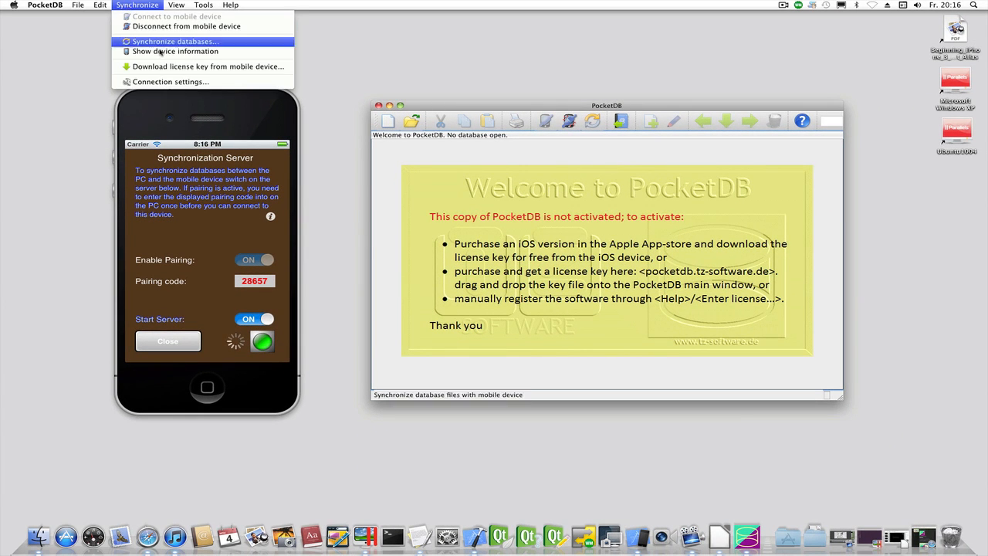
{"action": "left_click", "coordinate": [154, 70]}
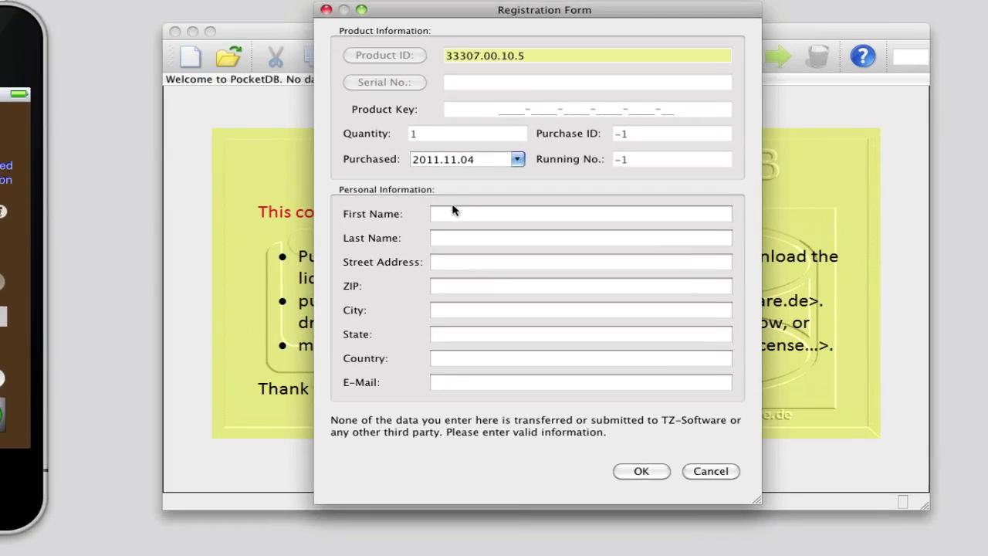
{"action": "left_click", "coordinate": [628, 217]}
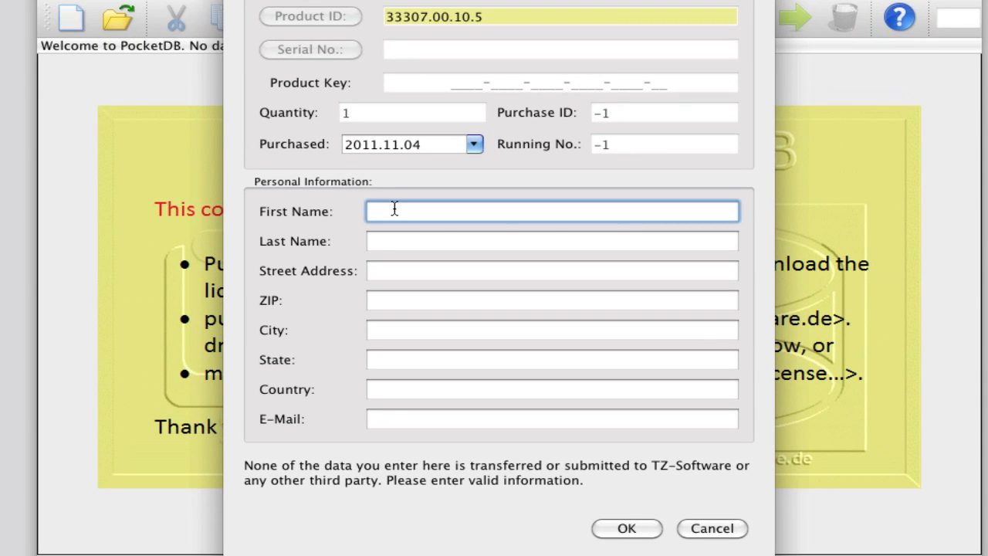
{"action": "type", "text": "Mustermann"}
{"action": "key", "text": "BackSpace"}
{"action": "left_click", "coordinate": [434, 240]}
{"action": "type", "text": "Musterman"}
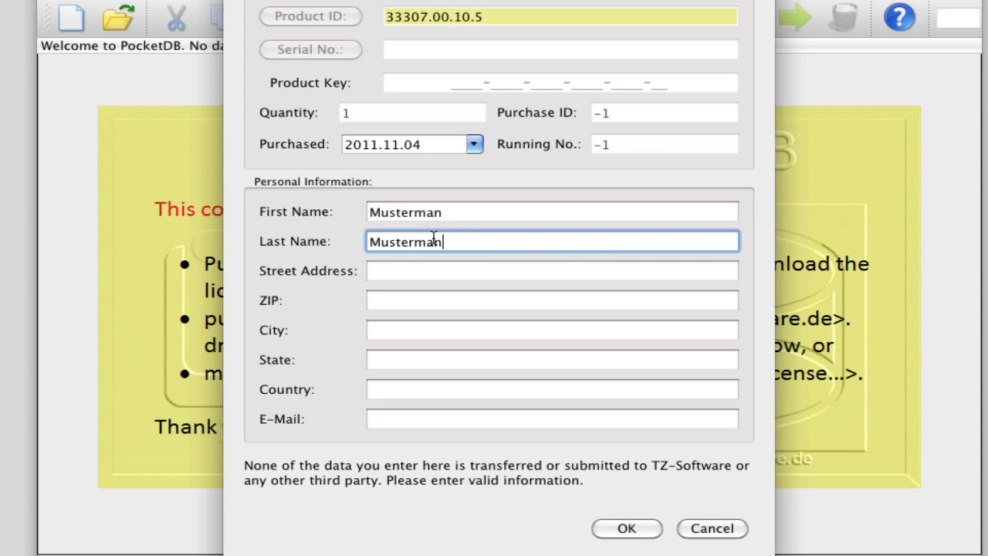
{"action": "left_click", "coordinate": [412, 272]}
{"action": "type", "text": "My Street"}
{"action": "left_click", "coordinate": [407, 299]}
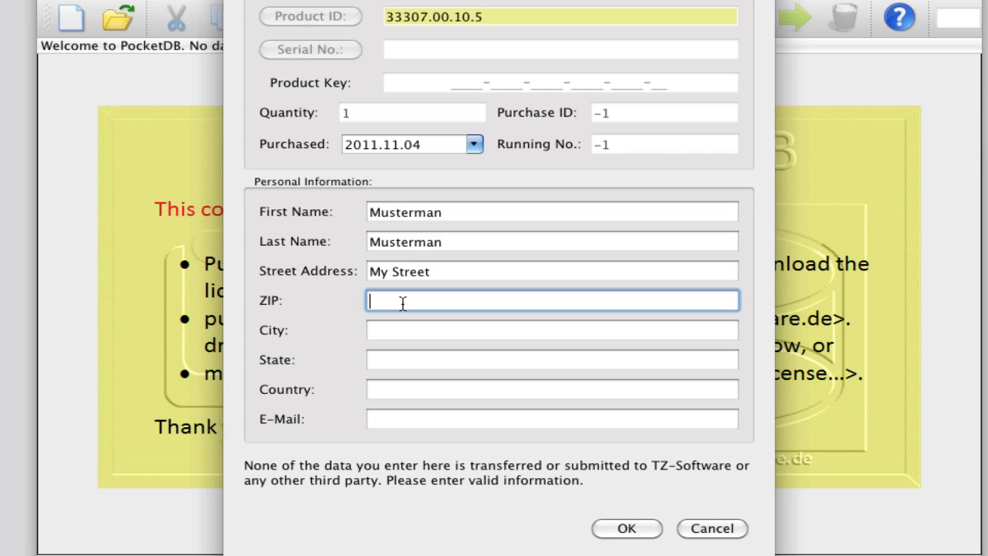
{"action": "type", "text": "888888"}
Fill in ZIP code, city, state, country and e-mail address, then submit the registration with OK
{"action": "left_click", "coordinate": [393, 331]}
{"action": "type", "text": "Sample S"}
{"action": "key", "text": "BackSpace"}
{"action": "type", "text": "City"}
{"action": "left_click", "coordinate": [381, 359]}
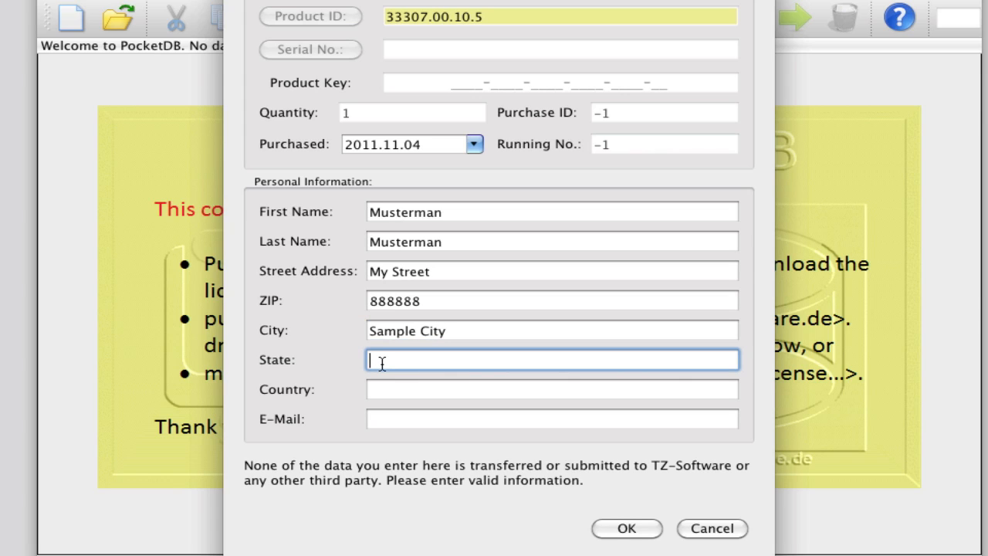
{"action": "type", "text": "Sample "}
{"action": "type", "text": "State"}
{"action": "left_click", "coordinate": [381, 391]}
{"action": "type", "text": "Sample Coutn"}
{"action": "key", "text": "BackSpace"}
{"action": "type", "text": "ntry"}
{"action": "left_click", "coordinate": [379, 423]}
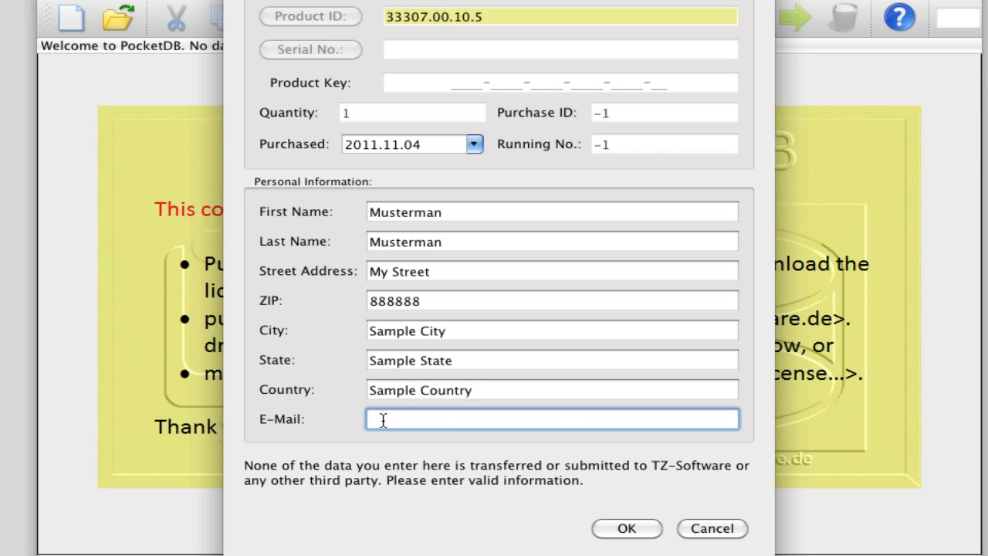
{"action": "type", "text": "valid.email@address.com"}
{"action": "key", "text": "Tab"}
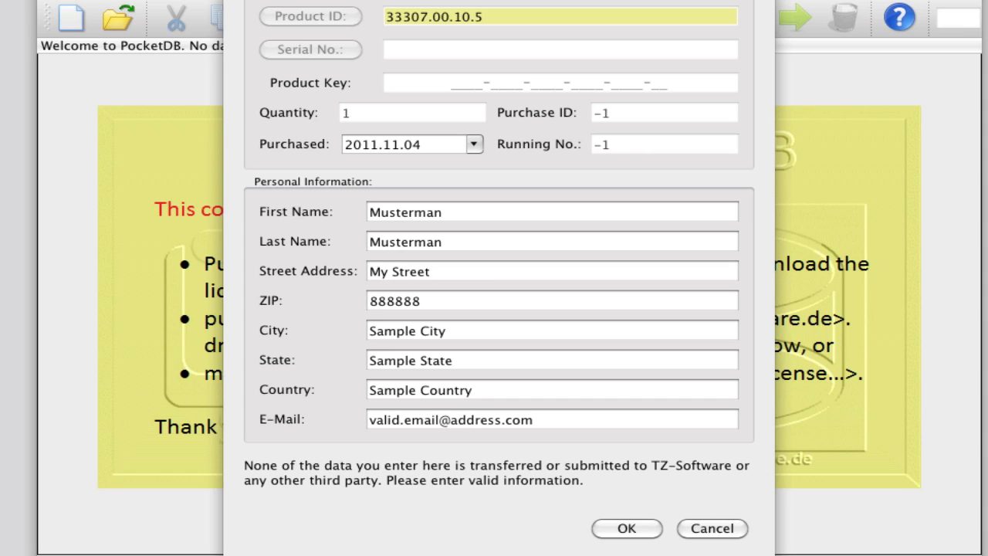
{"action": "left_click", "coordinate": [623, 531]}
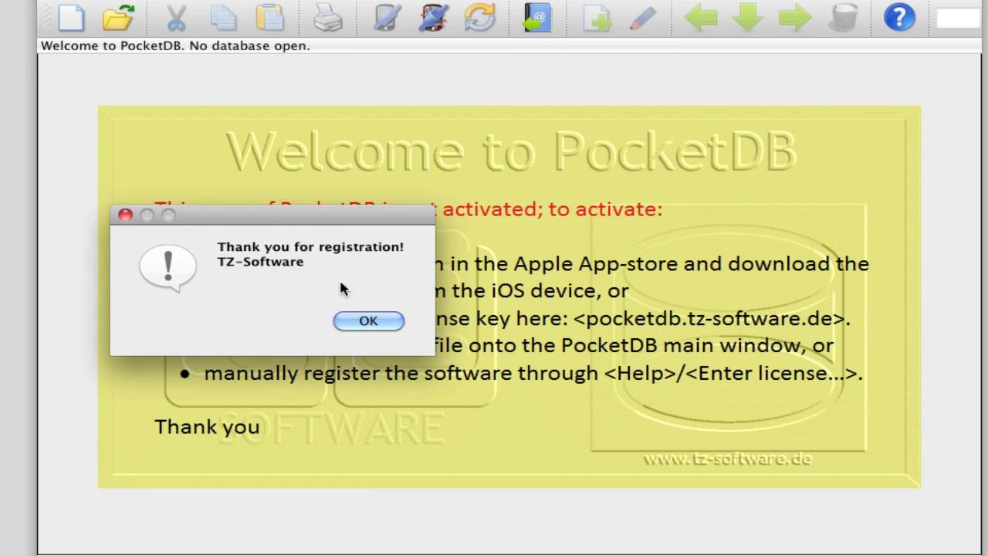
Dismiss the thank-you, disconnect the Mac, switch the phone's server OFF, close it and return to the home screen
{"action": "left_click", "coordinate": [368, 320]}
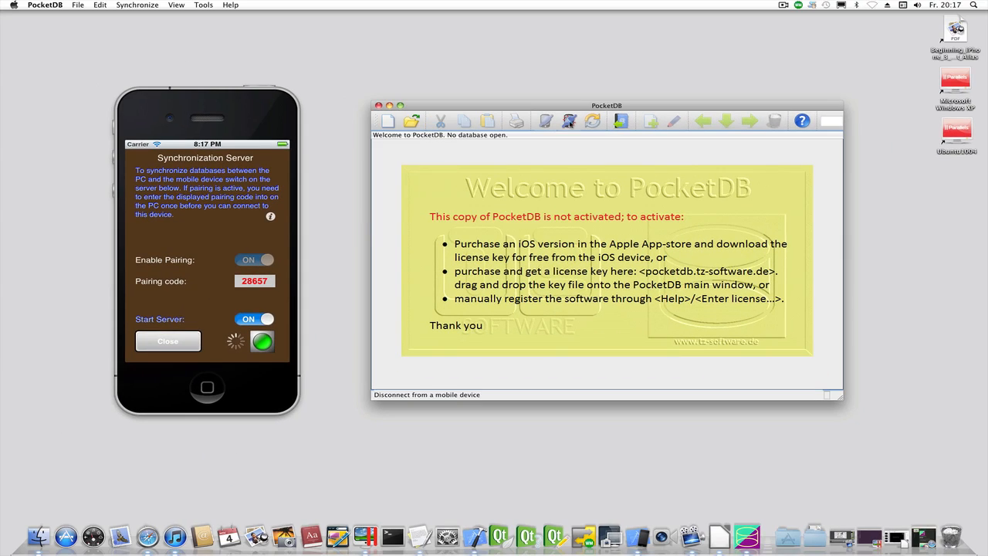
{"action": "left_click", "coordinate": [568, 122]}
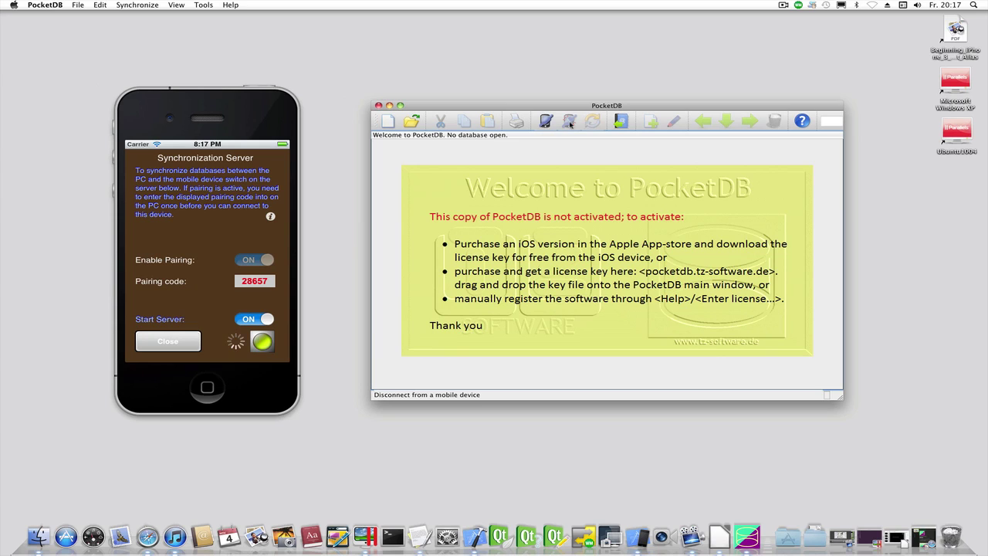
{"action": "left_click", "coordinate": [245, 321]}
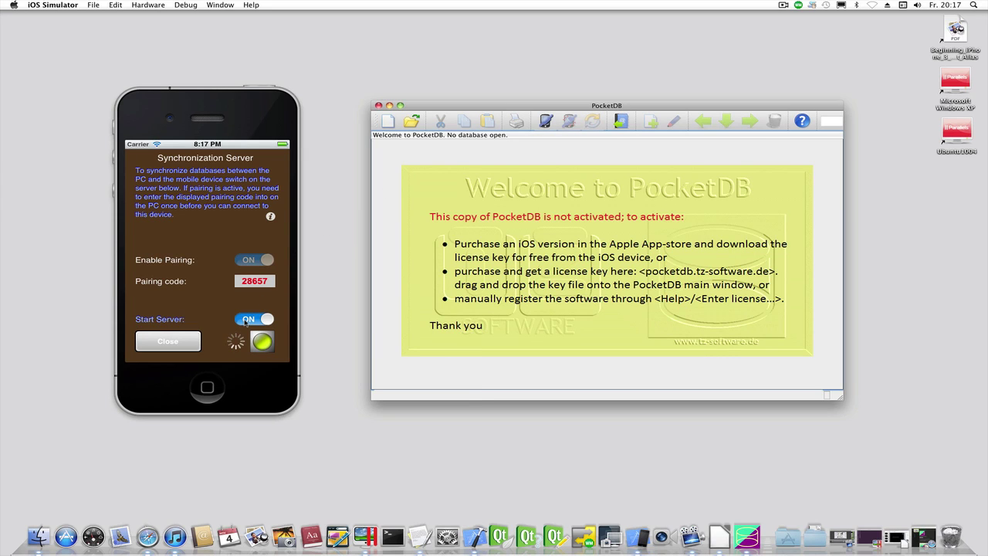
{"action": "left_click", "coordinate": [167, 341]}
{"action": "left_click", "coordinate": [206, 388]}
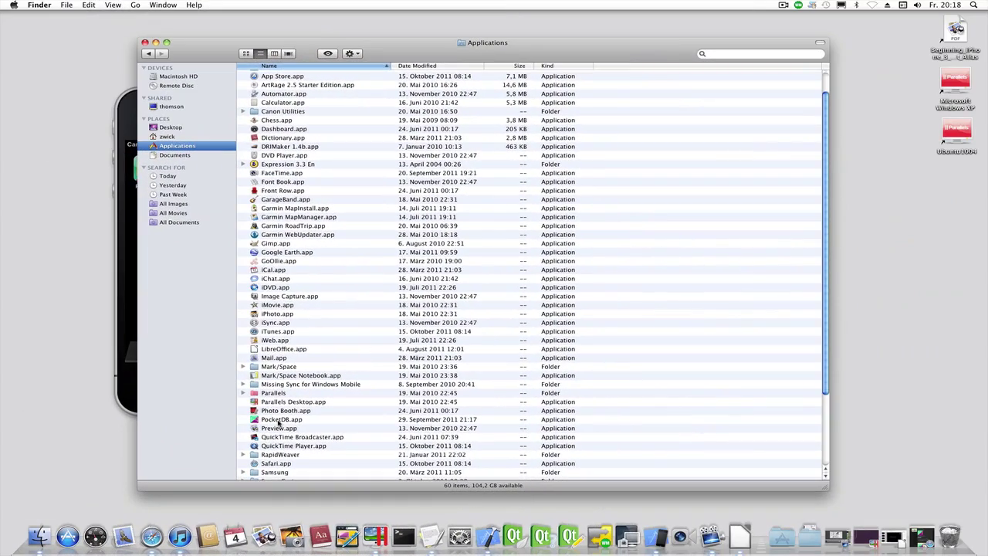
Start Parallels, open pocketdb_pc_en.zip past the IE warning and run setup.exe
{"action": "double_click", "coordinate": [277, 420]}
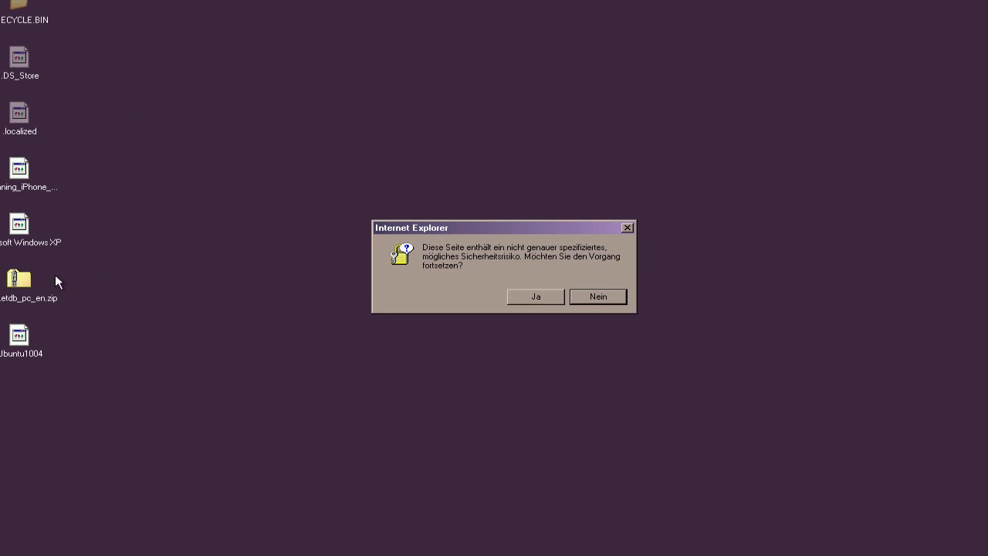
{"action": "left_click", "coordinate": [534, 296]}
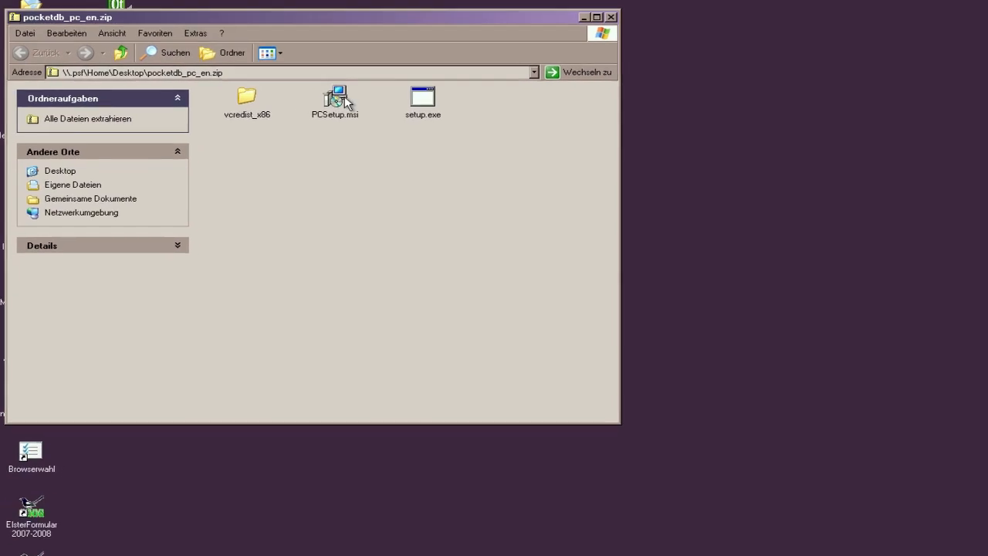
{"action": "double_click", "coordinate": [434, 108]}
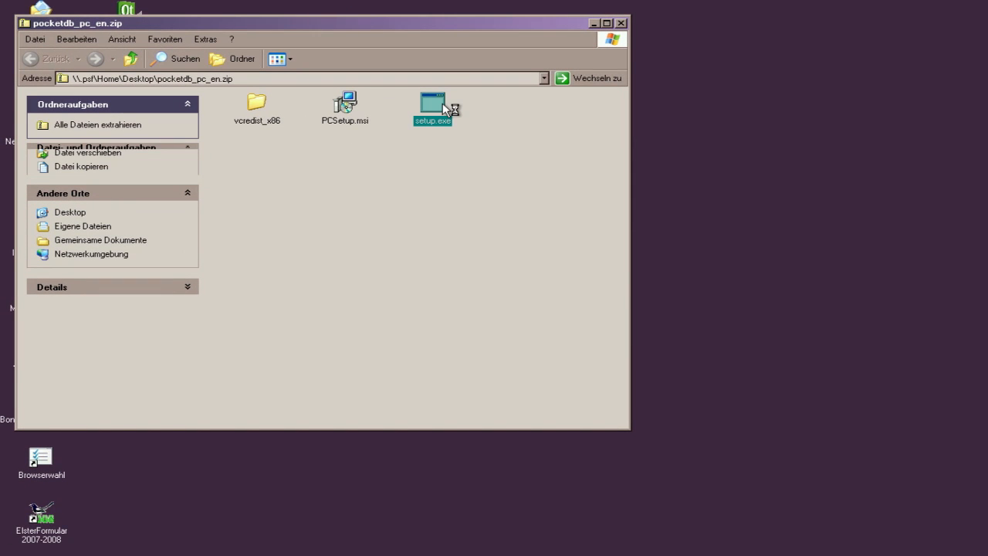
Run the setup, install the Visual C++ runtime and advance to the license agreement
{"action": "left_click", "coordinate": [657, 345]}
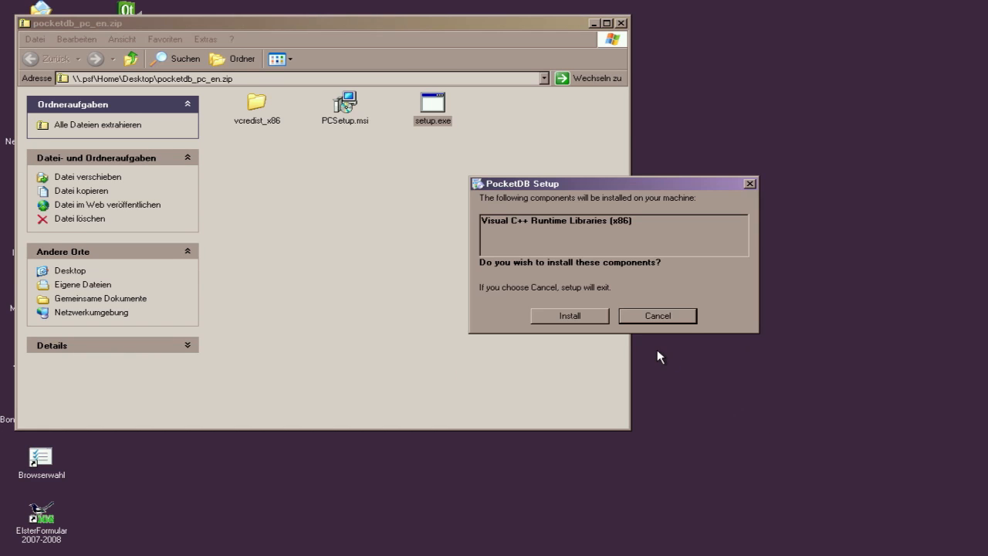
{"action": "left_click", "coordinate": [570, 315]}
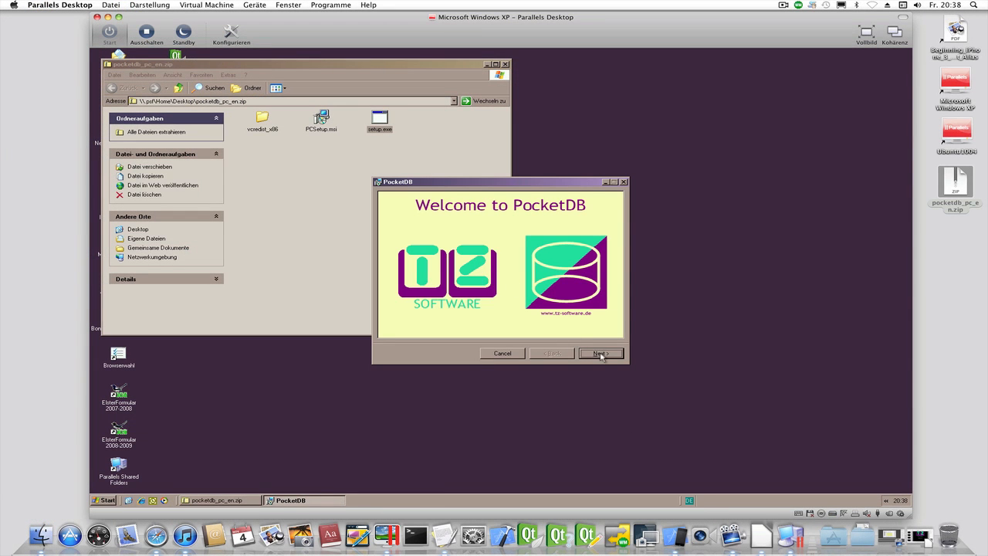
{"action": "left_click", "coordinate": [601, 353]}
{"action": "left_click", "coordinate": [601, 353]}
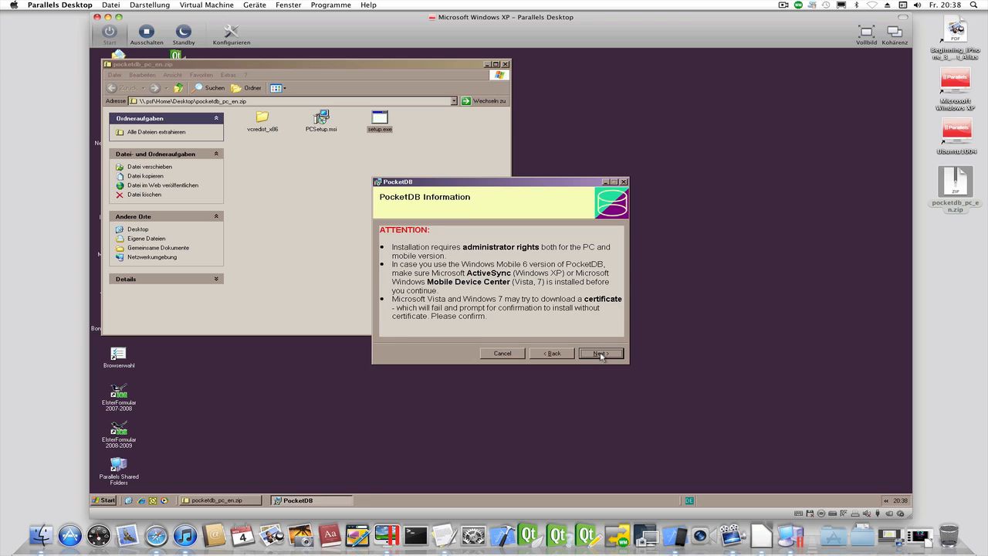
{"action": "left_click", "coordinate": [601, 356]}
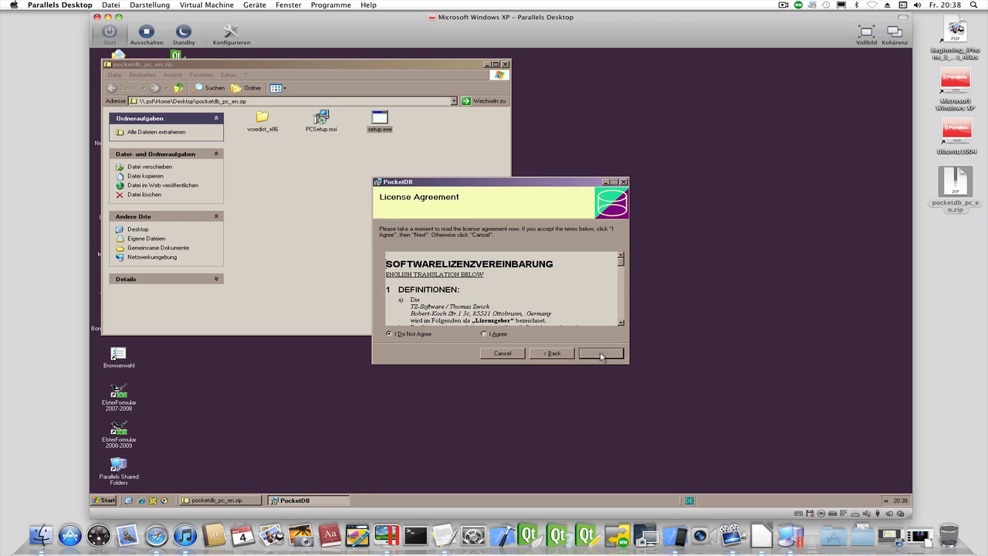
Accept the license agreement and install PocketDB into the default folder
{"action": "left_click", "coordinate": [497, 335]}
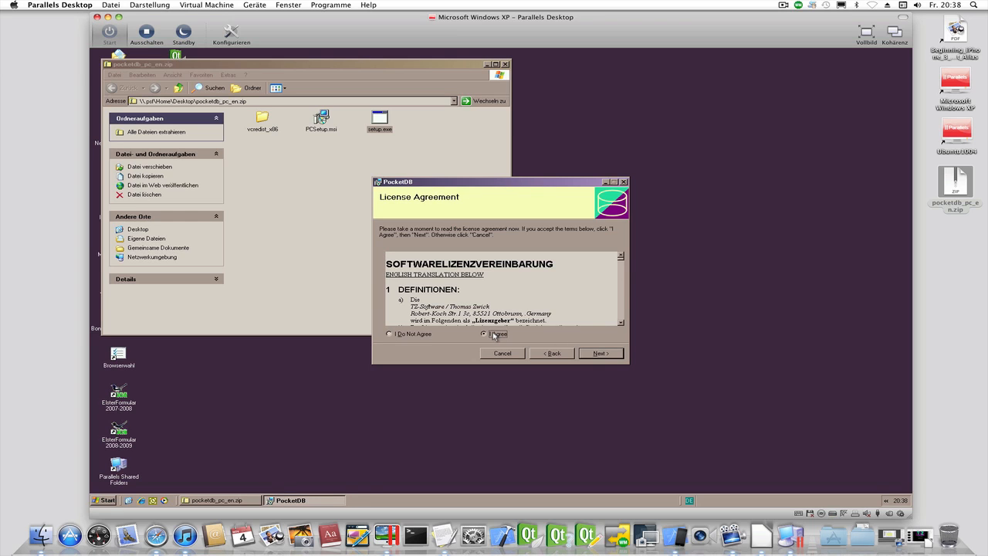
{"action": "left_click", "coordinate": [615, 354]}
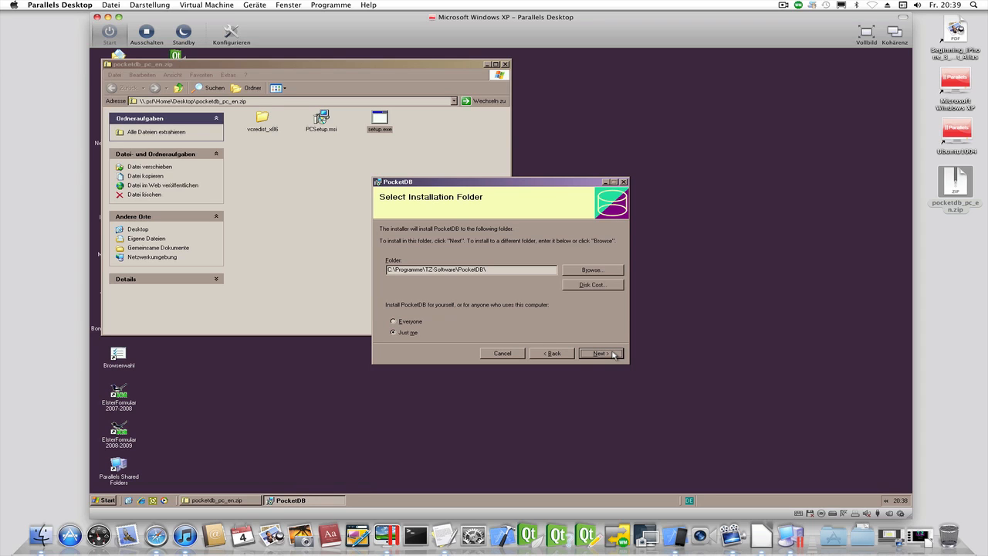
{"action": "left_click", "coordinate": [614, 354]}
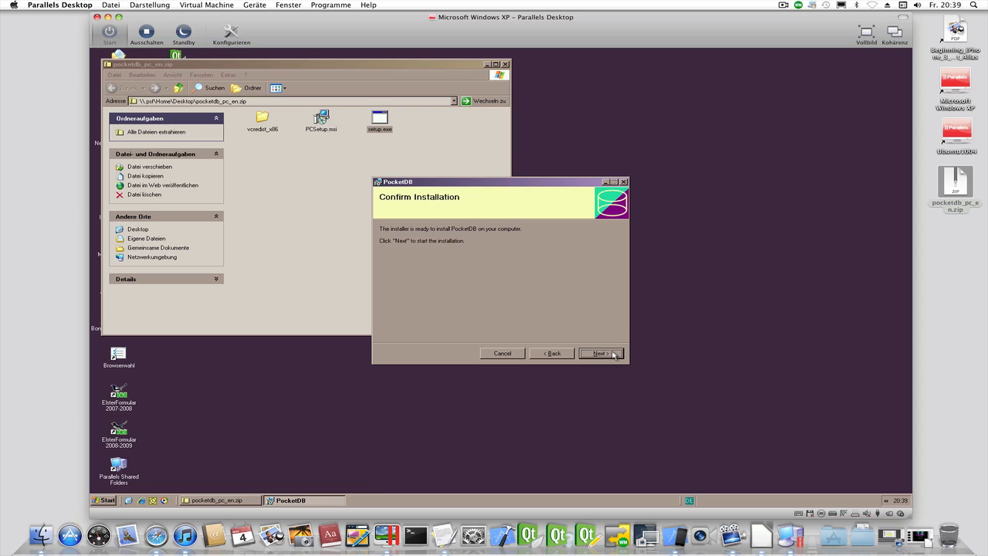
{"action": "left_click", "coordinate": [614, 354]}
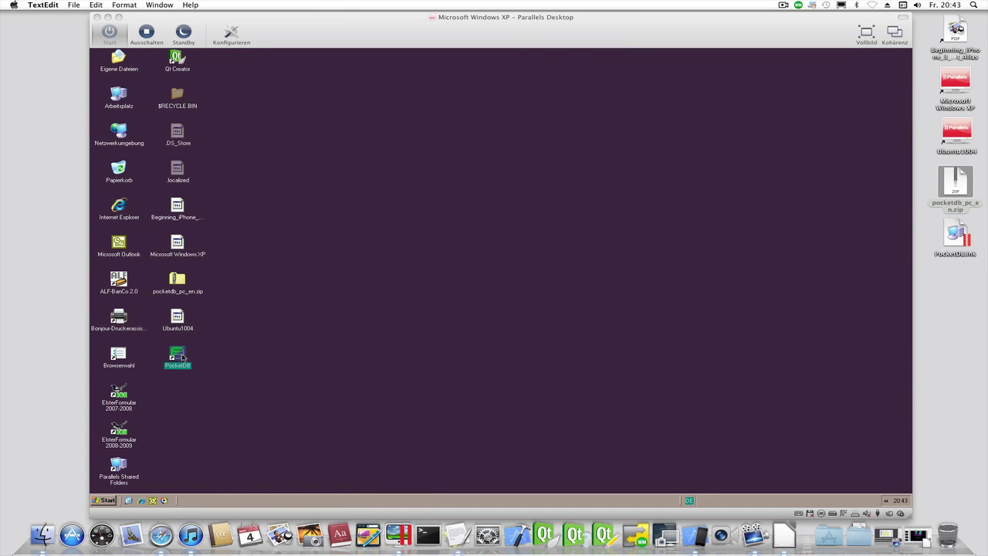
Run PocketDB from its desktop shortcut and choose Tools > Install mobile device software
{"action": "double_click", "coordinate": [181, 358]}
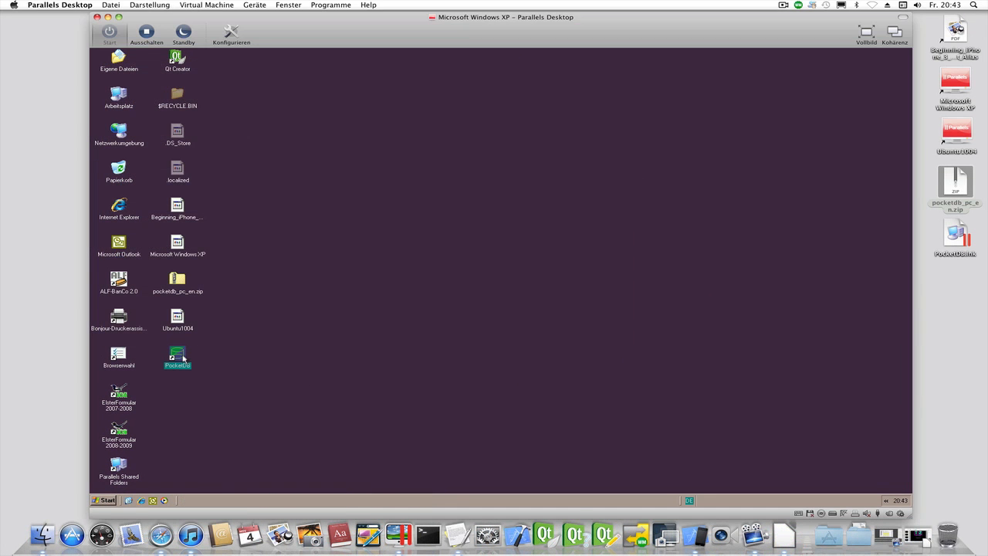
{"action": "left_click", "coordinate": [528, 282]}
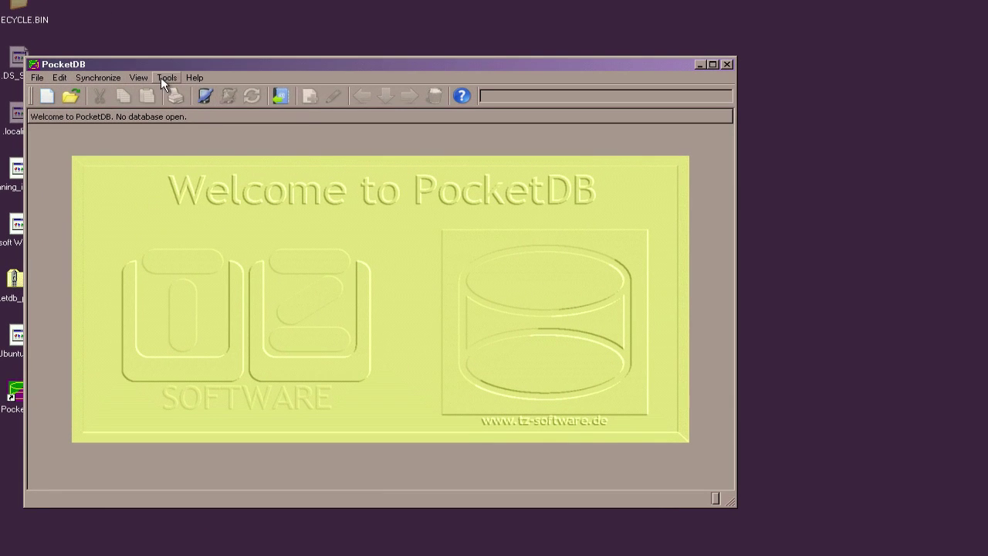
{"action": "left_click", "coordinate": [458, 212]}
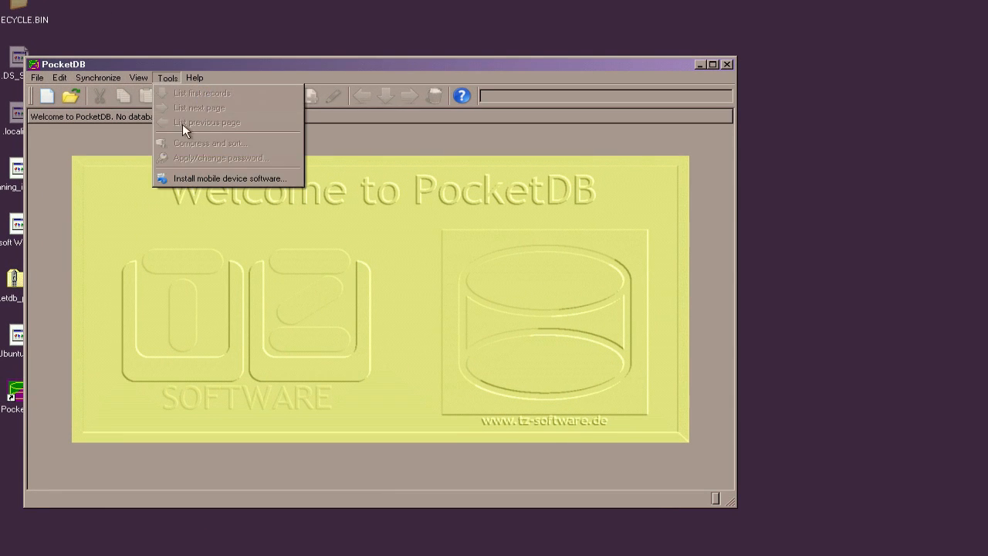
{"action": "left_click", "coordinate": [219, 178]}
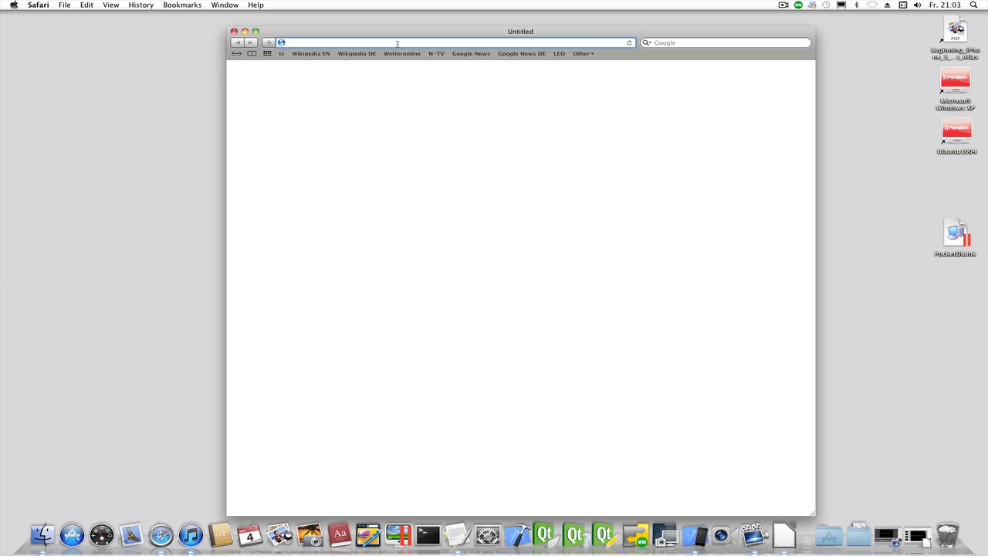
{"action": "type", "text": "pocketdb.tz-software.com"}
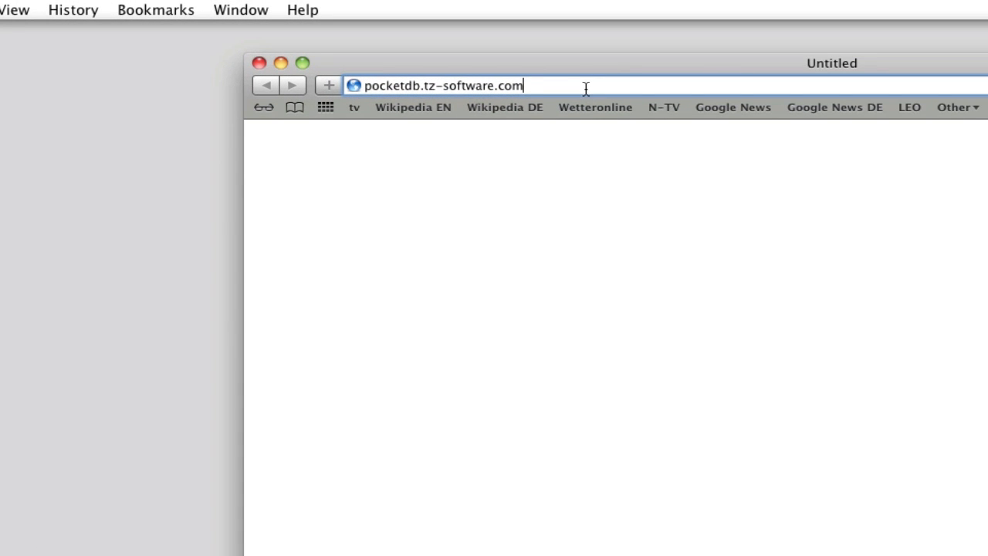
Load pocketdb.tz-software.com and reach the share*it Buy now page for the PC/Mac/Windows Mobile license
{"action": "key", "text": "Return"}
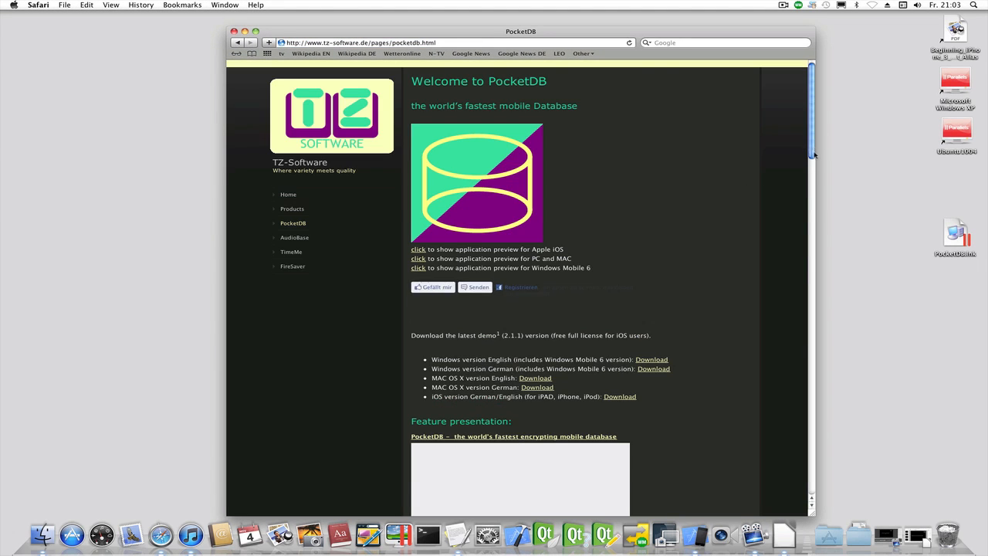
{"action": "left_click_drag", "start_coordinate": [811, 116], "coordinate": [811, 463]}
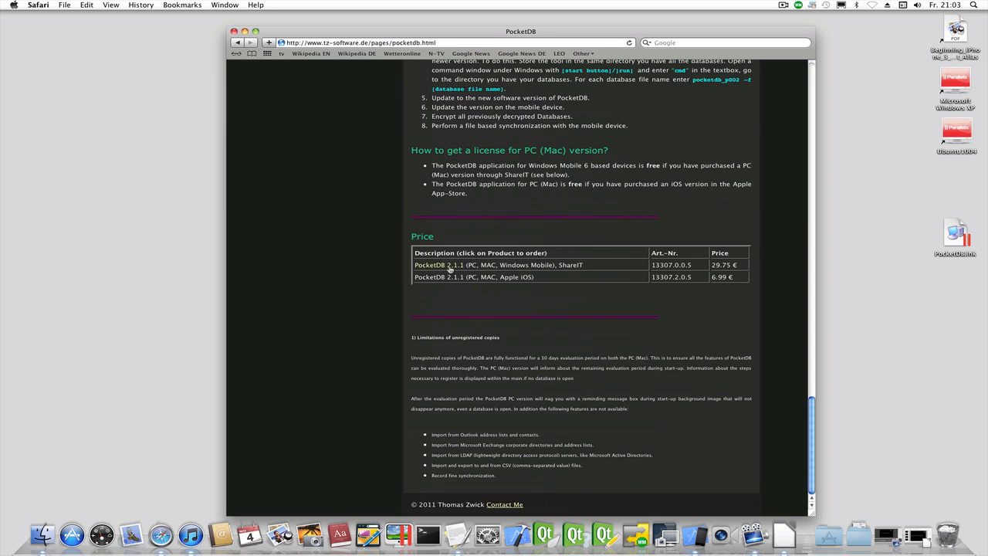
{"action": "left_click", "coordinate": [450, 267]}
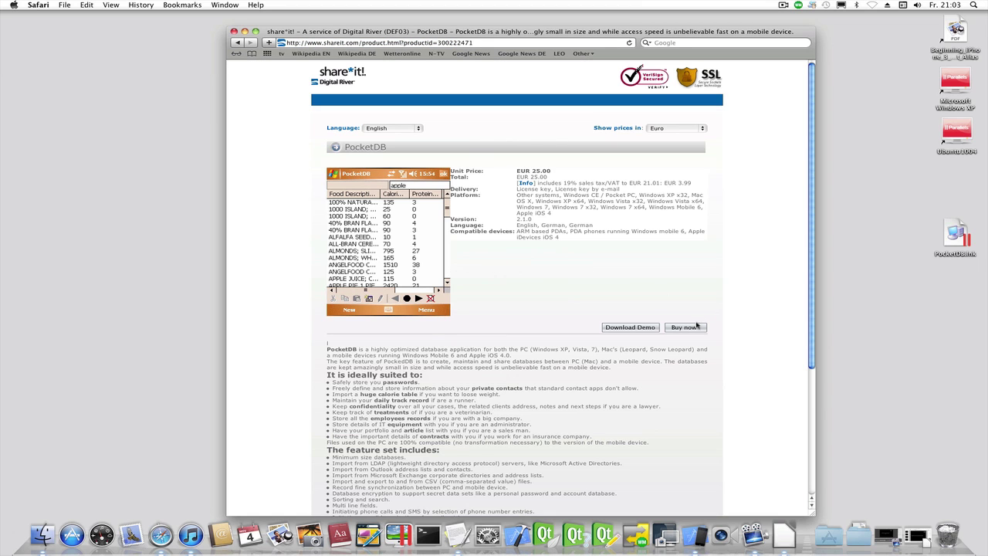
{"action": "left_click", "coordinate": [684, 327]}
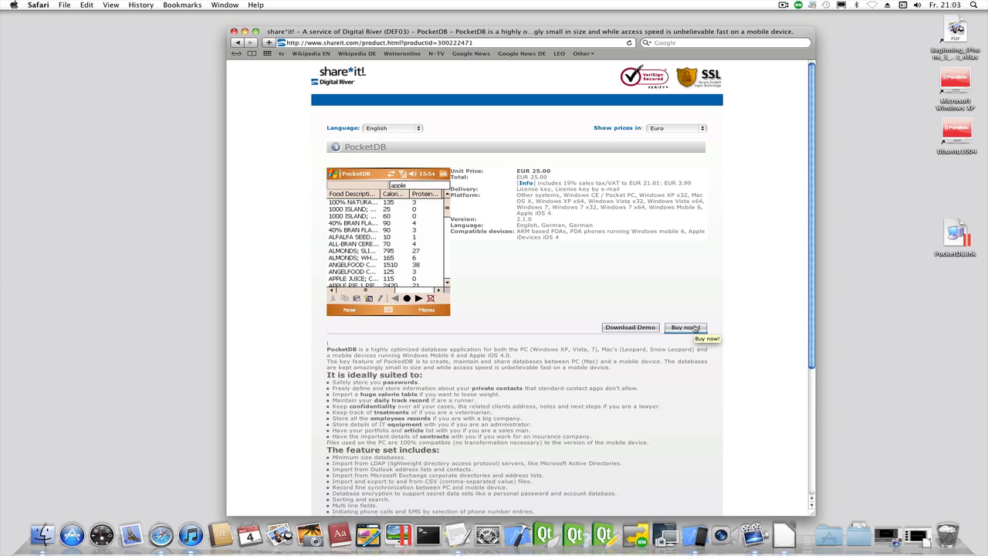